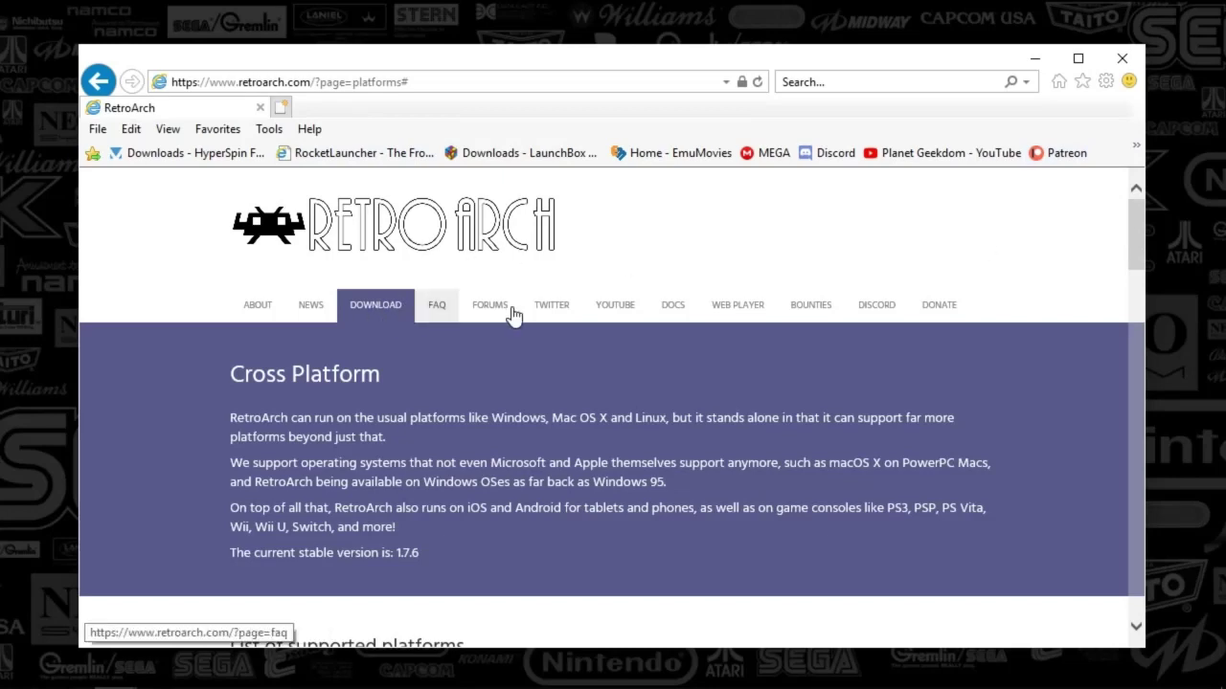
Find the 64-bit download for Windows 10 / 8 / 7 in the RetroArch list of supported platforms
left_click_drag(1140, 235, 1080, 302)
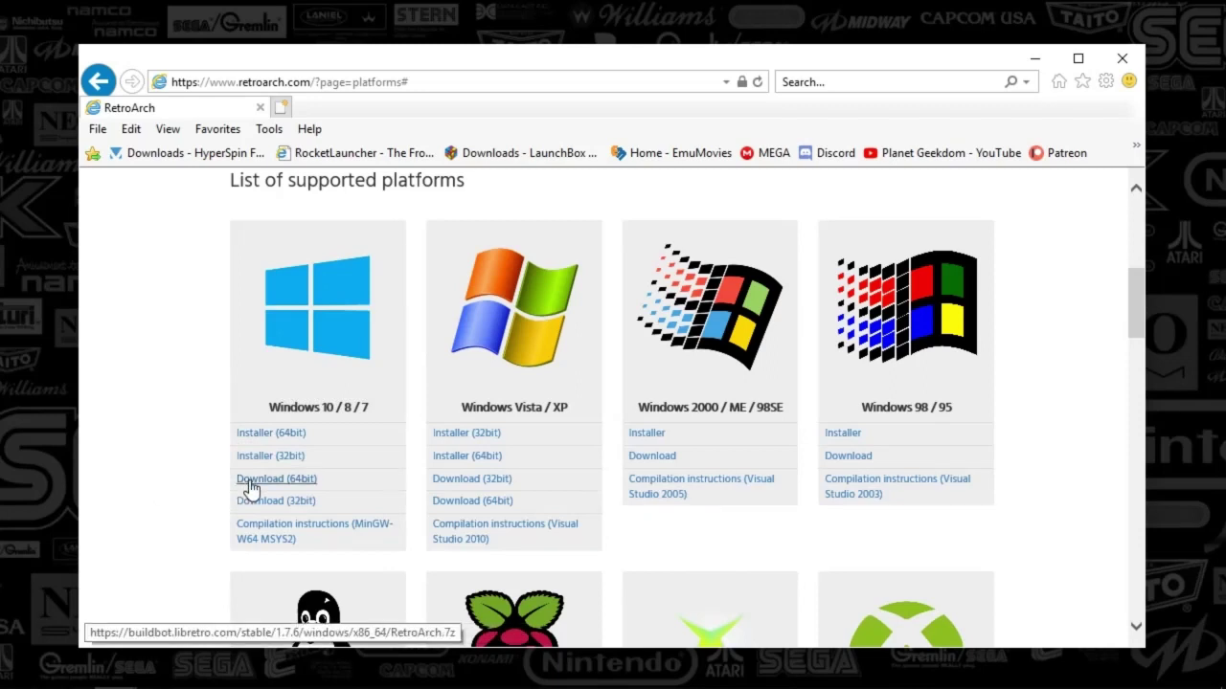
mouse_move(301, 487)
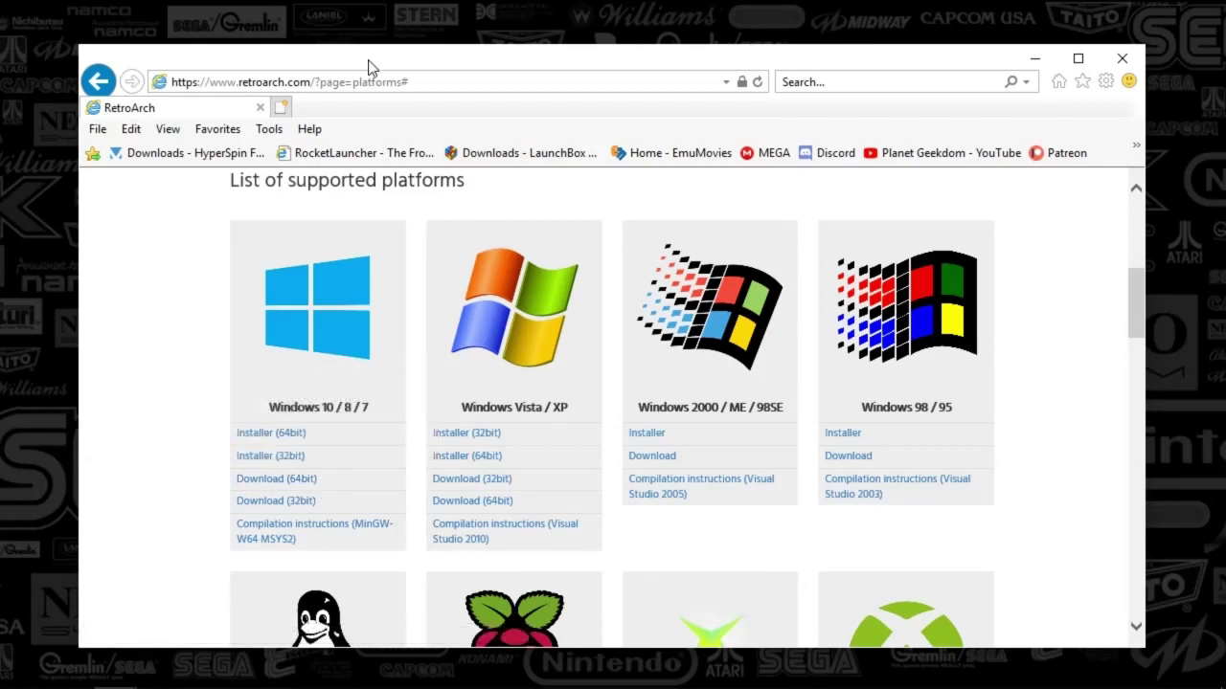
left_click_drag(371, 67, 380, 57)
Switch to the RetroArch folder in File Explorer and locate retroarch.exe among its files
mouse_move(931, 678)
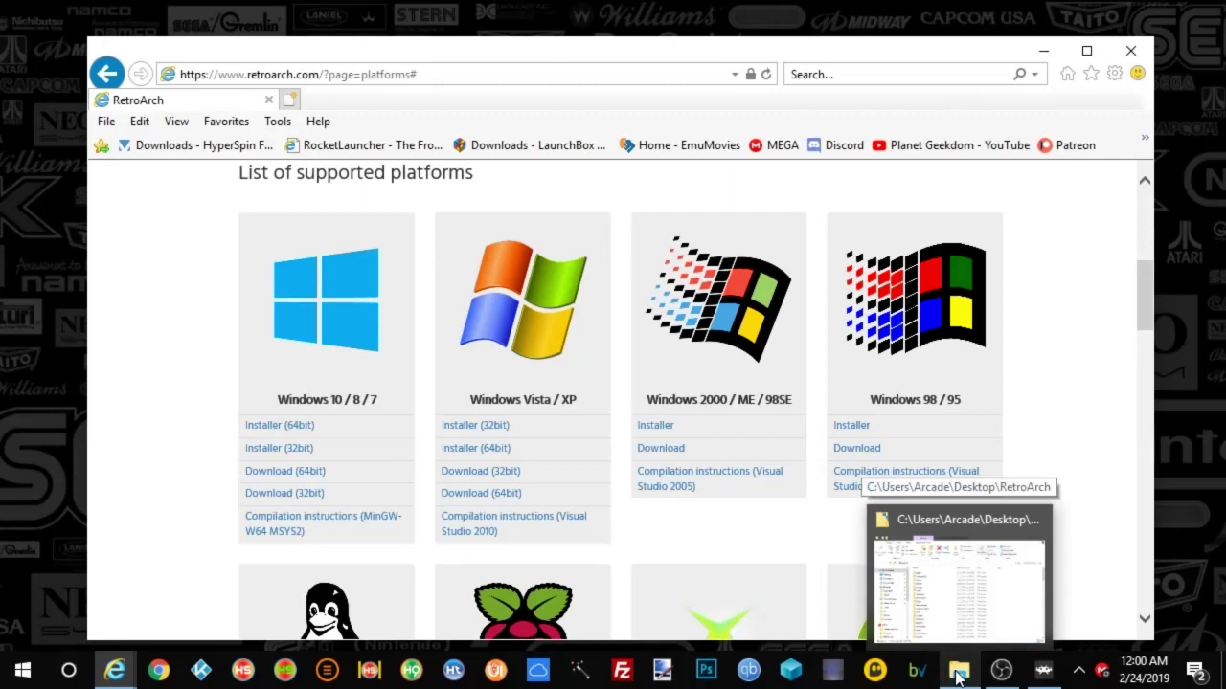
left_click(958, 584)
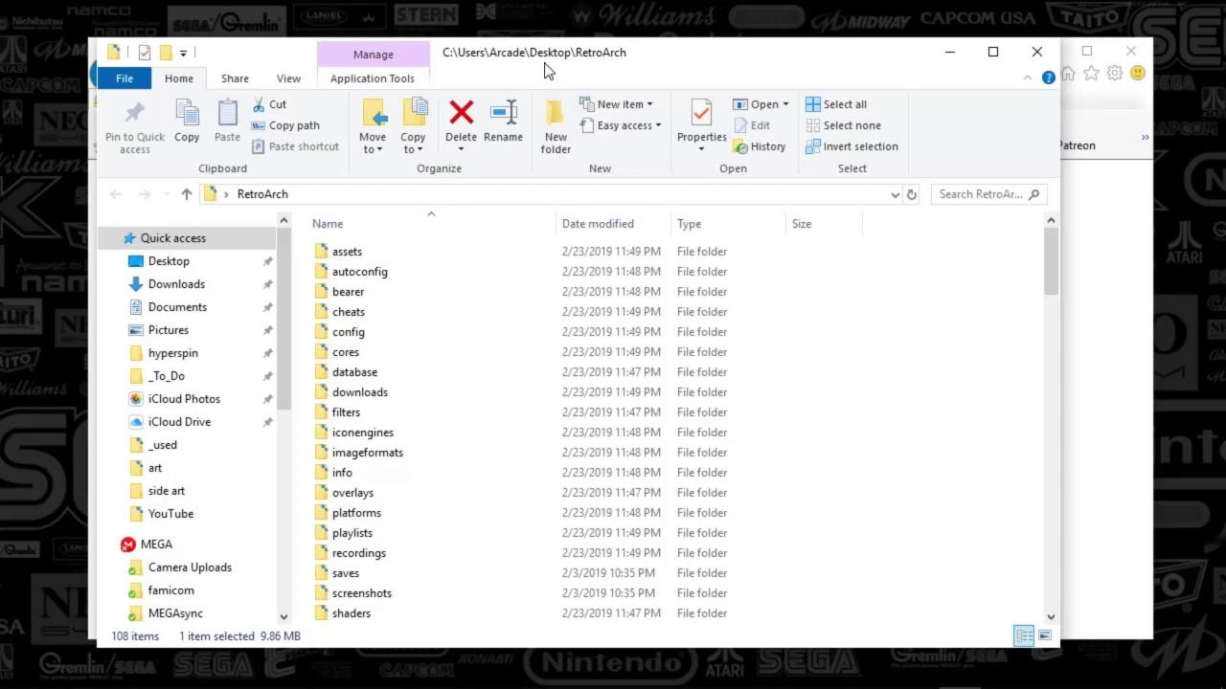
left_click_drag(533, 59, 551, 57)
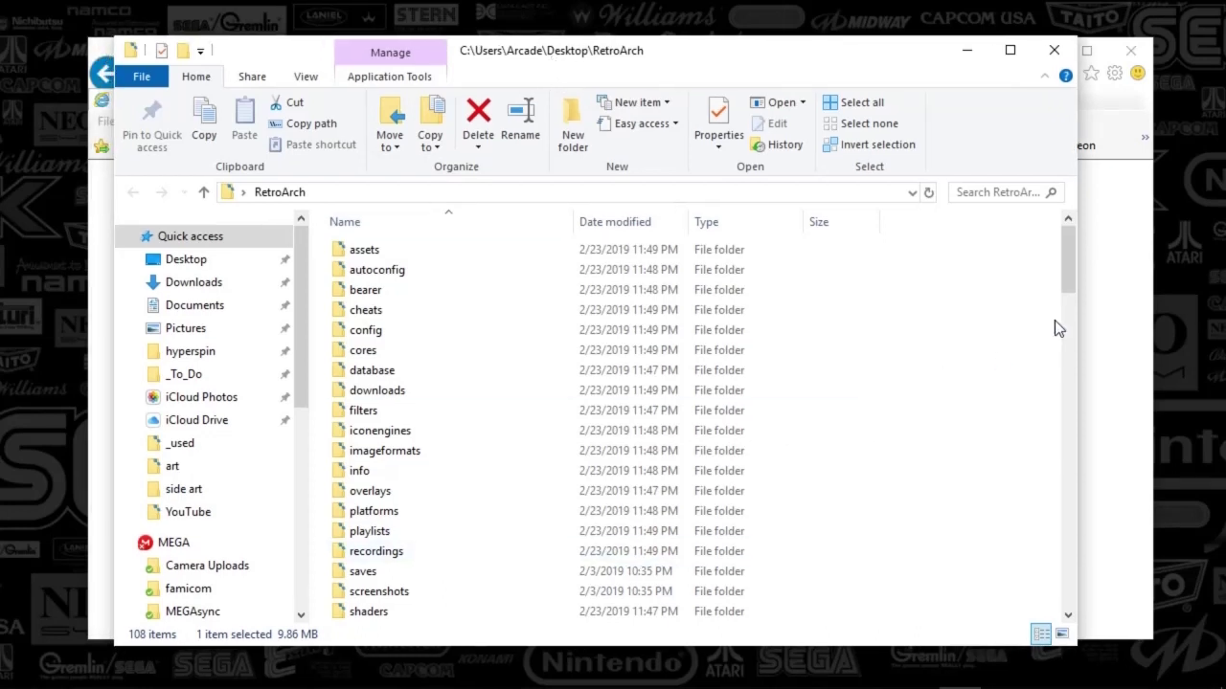
left_click_drag(1064, 252, 1061, 226)
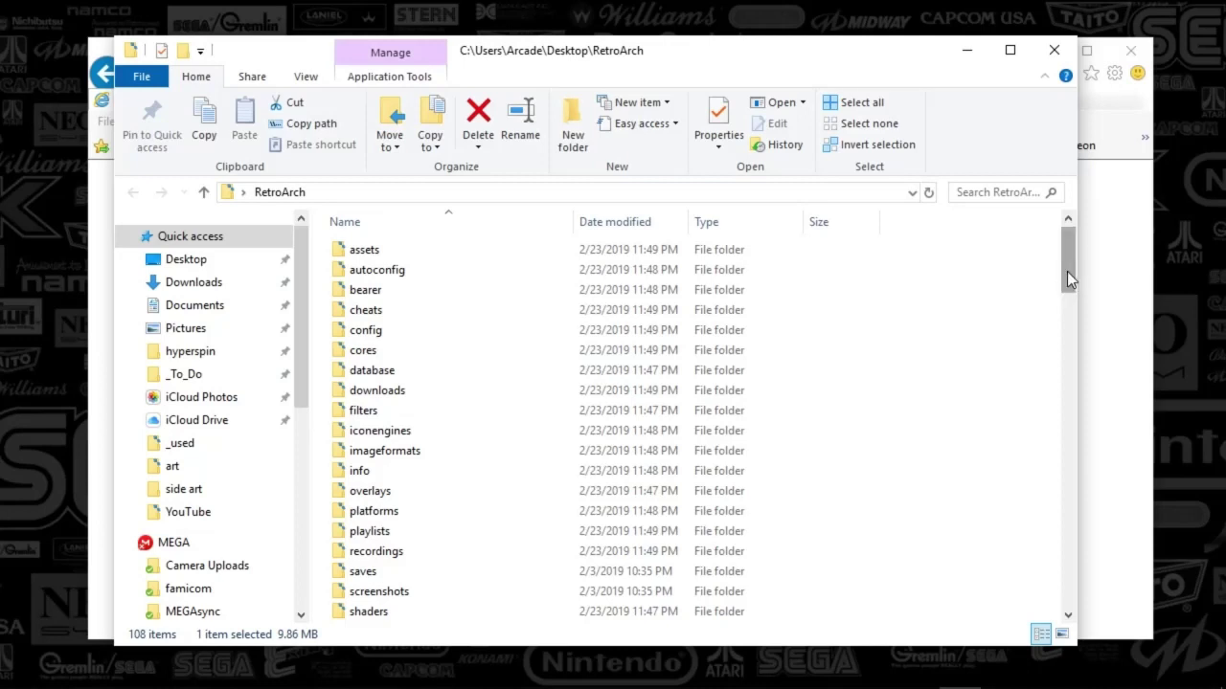
left_click_drag(1067, 271, 1069, 278)
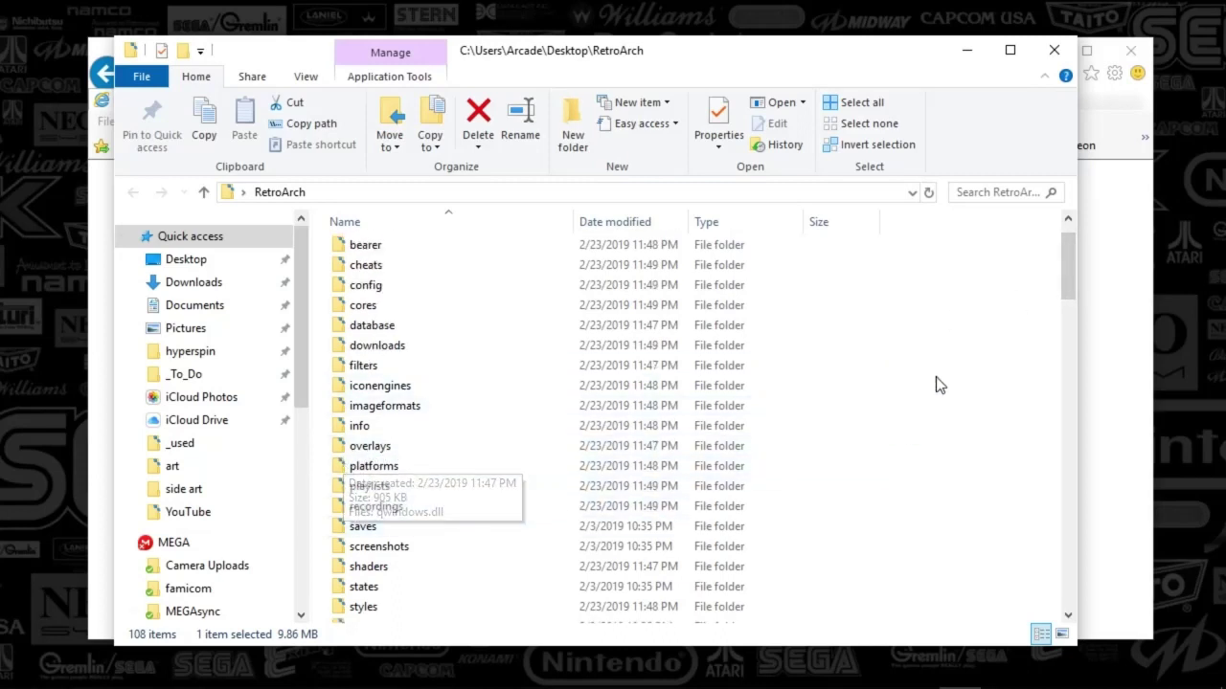
left_click_drag(1068, 276, 1042, 586)
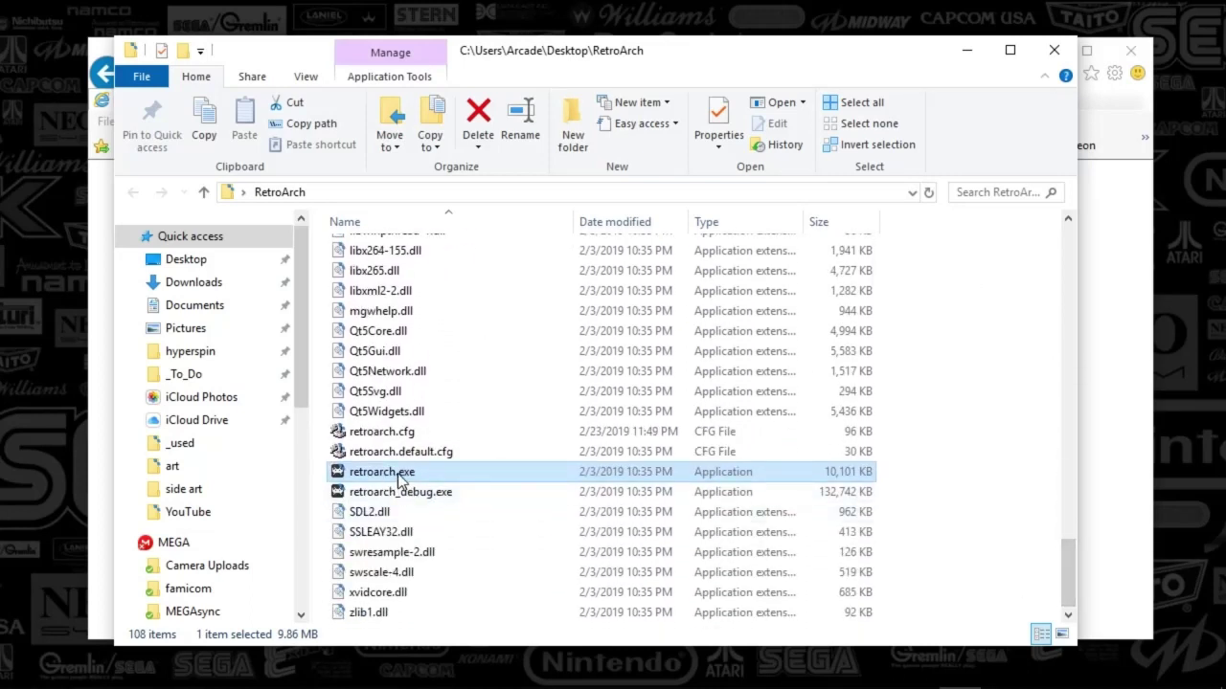
Switch to the running RetroArch window, reposition it on the desktop and go to its Main Menu
mouse_move(1002, 678)
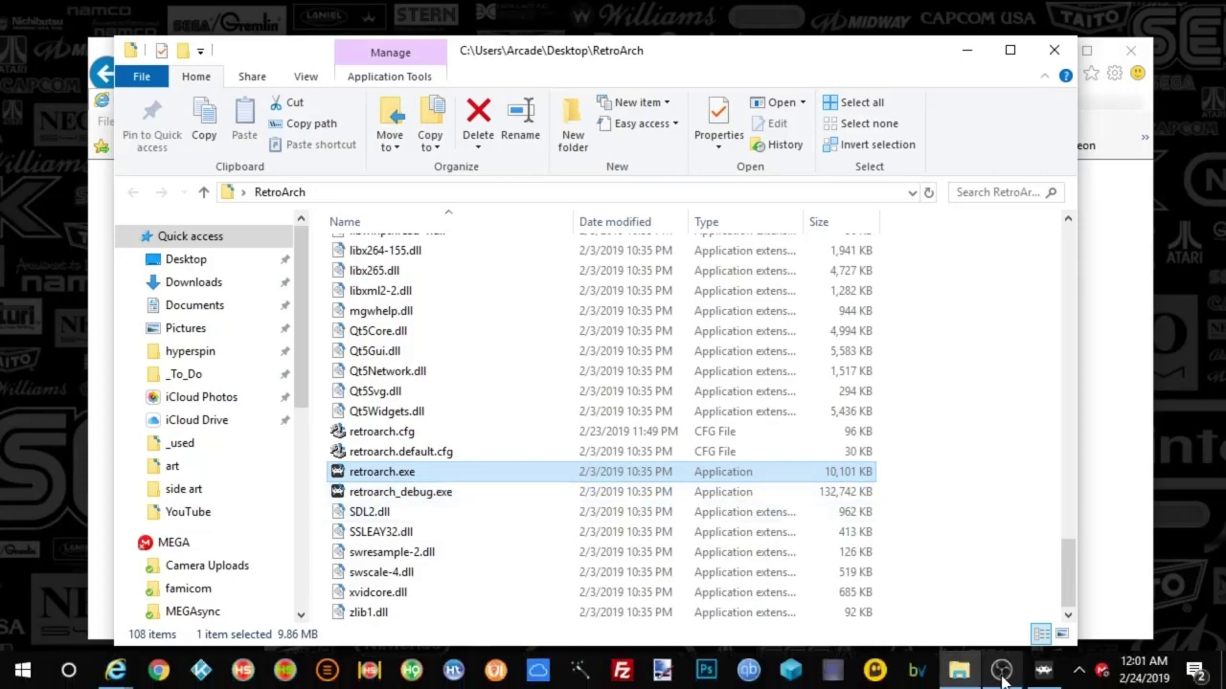
left_click(1043, 676)
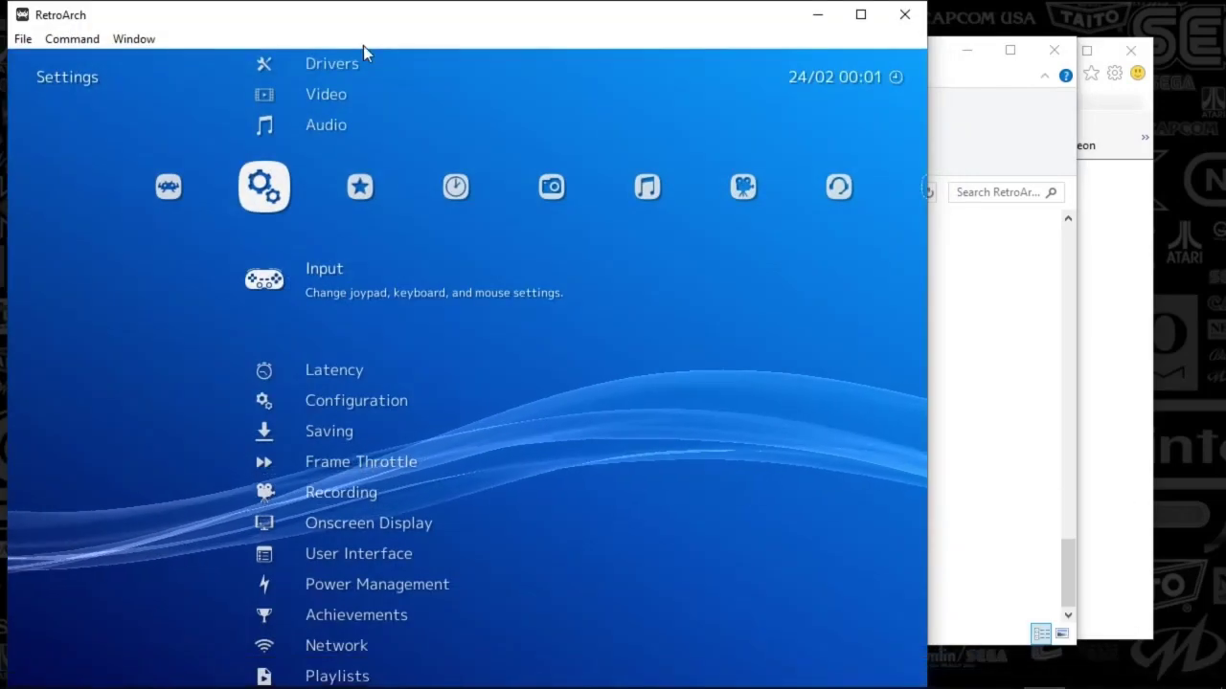
left_click_drag(412, 34, 478, 35)
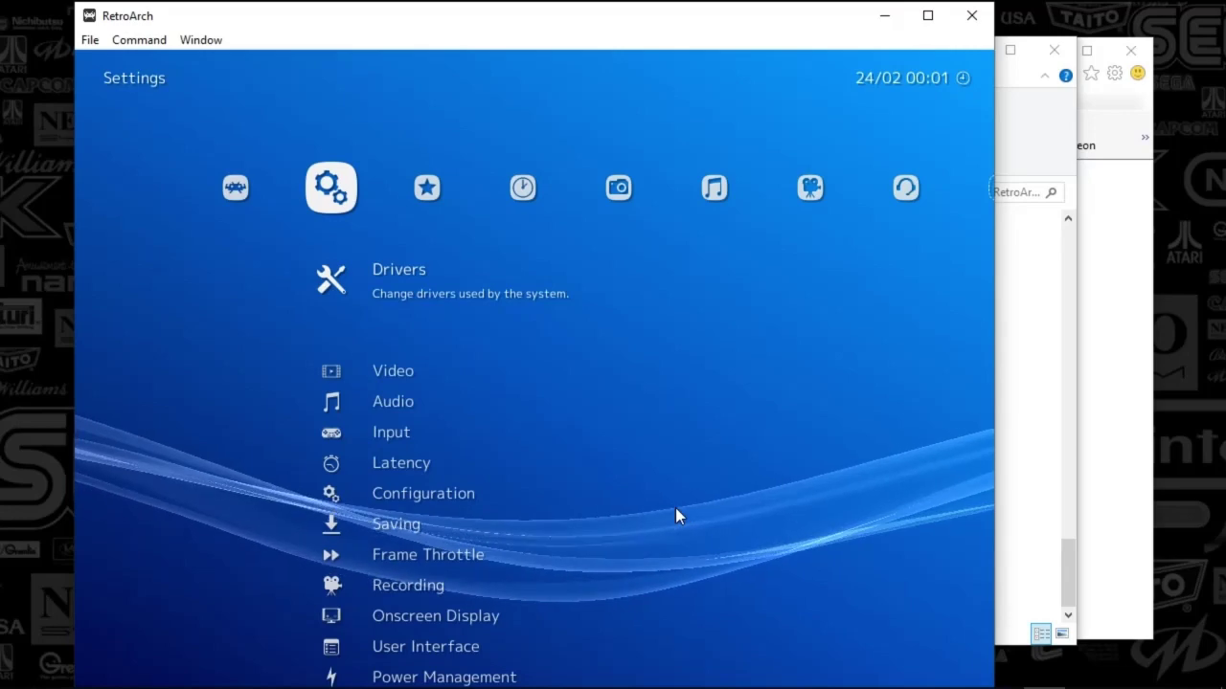
key("Left")
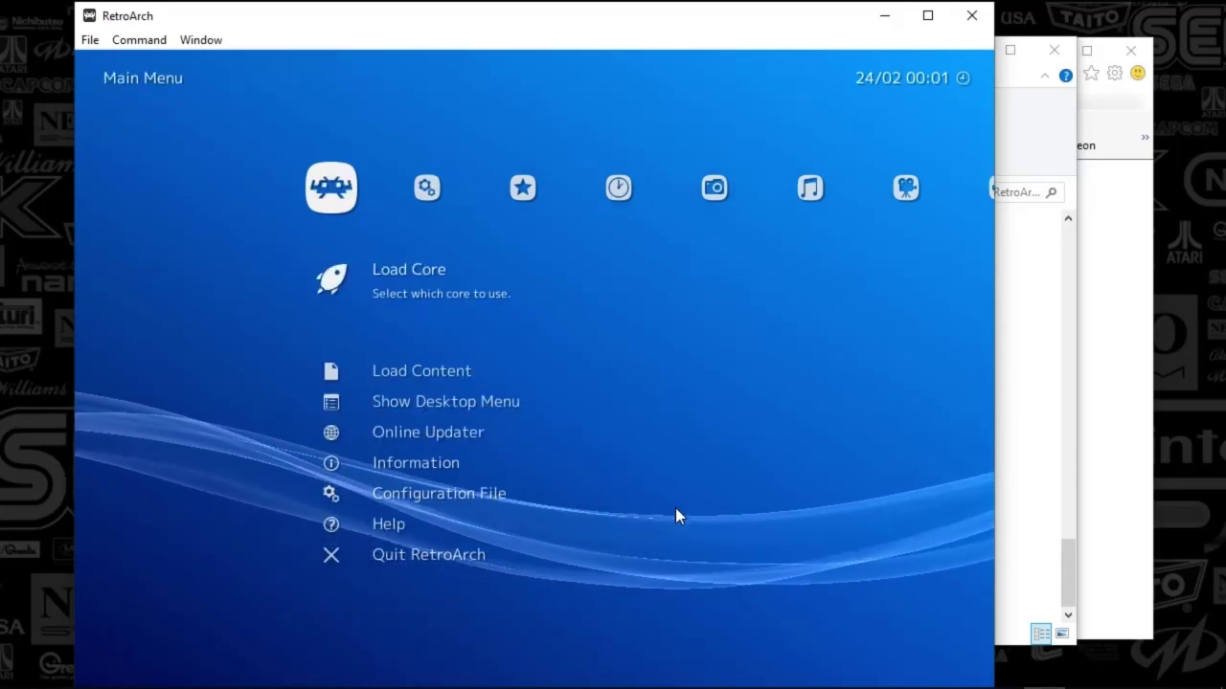
Look through the top-level categories, such as Settings, History and the media sections, and return to the Main Menu
key("Right")
key("Right")
key("Right")
key("Right")
key("Right")
key("Right")
key("Left")
key("Left")
key("Left")
key("Left")
key("Left")
key("Left")
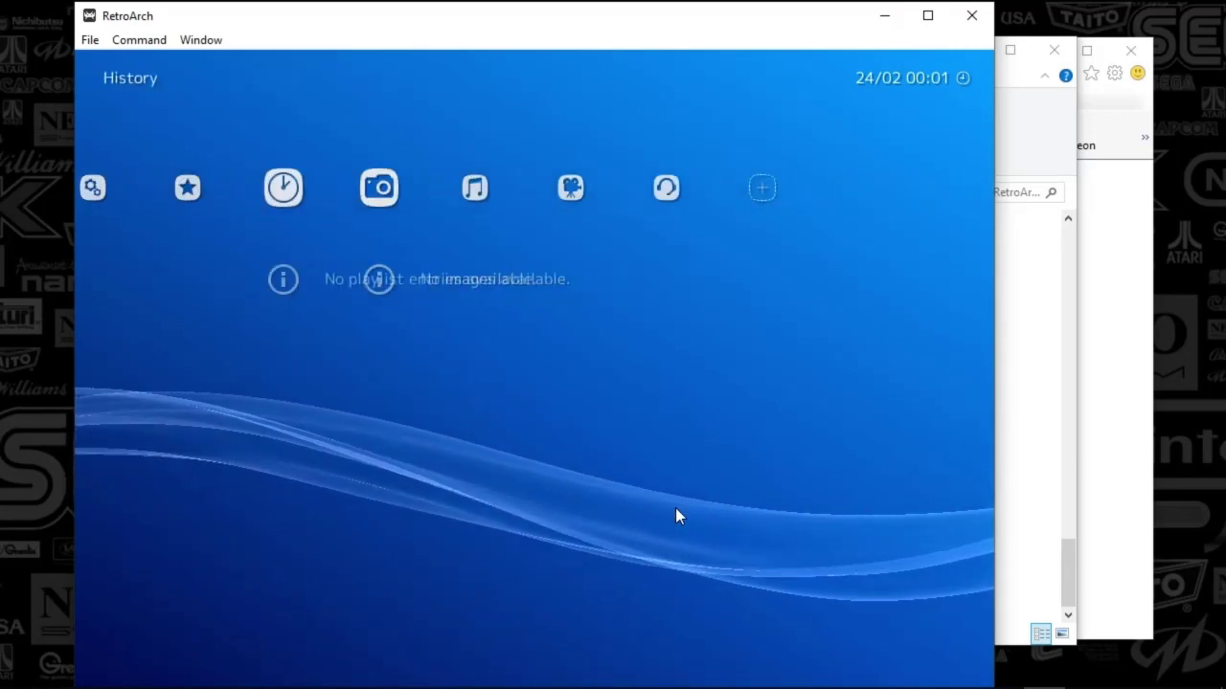
key("Left")
key("Right")
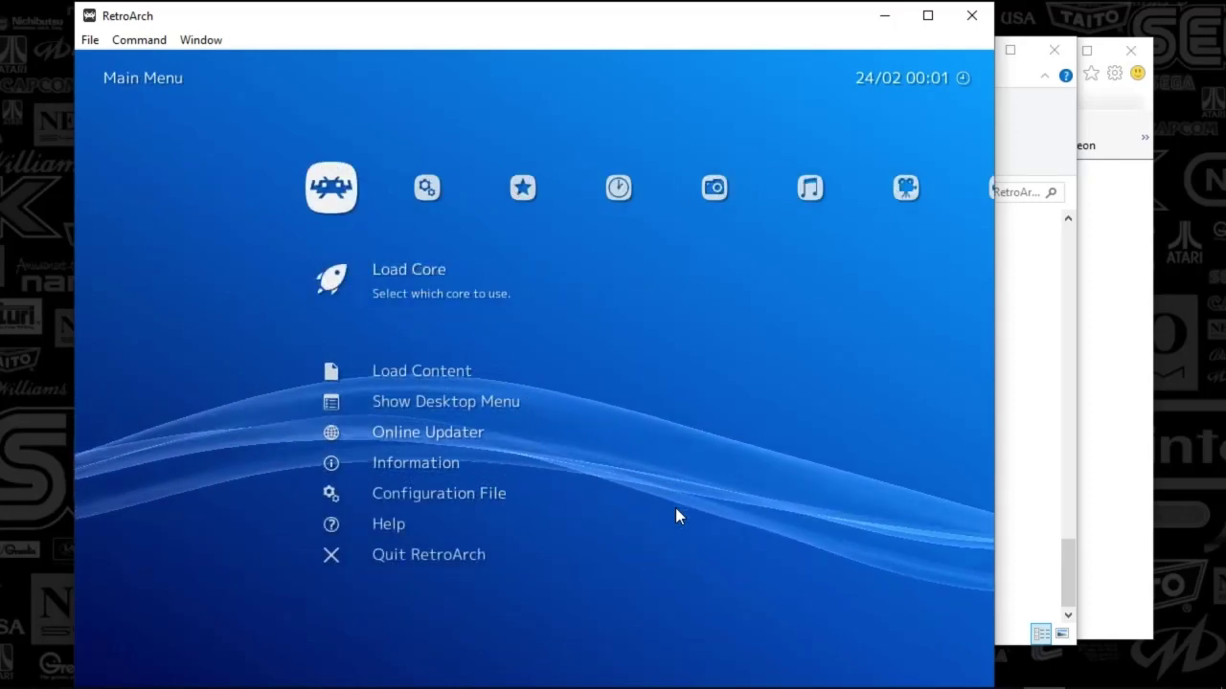
key("Right")
key("Right")
key("Left")
key("Left")
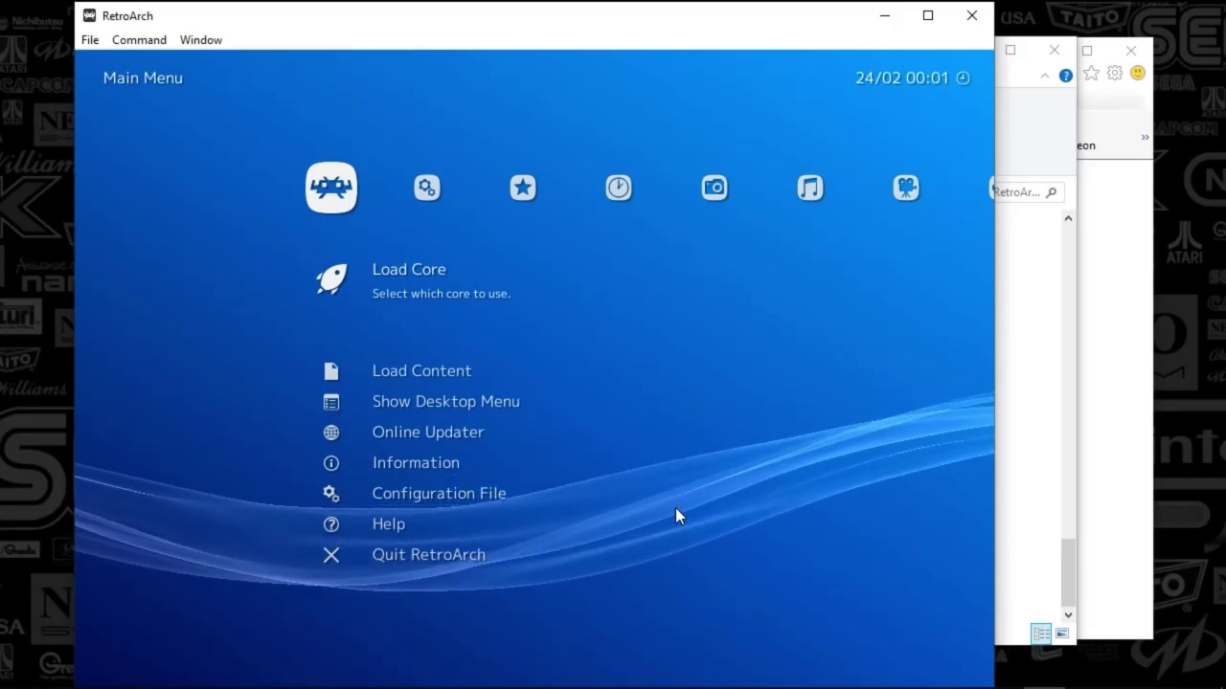
Go to the Settings category, open the Video settings and highlight Suspend Screensaver
key("Down")
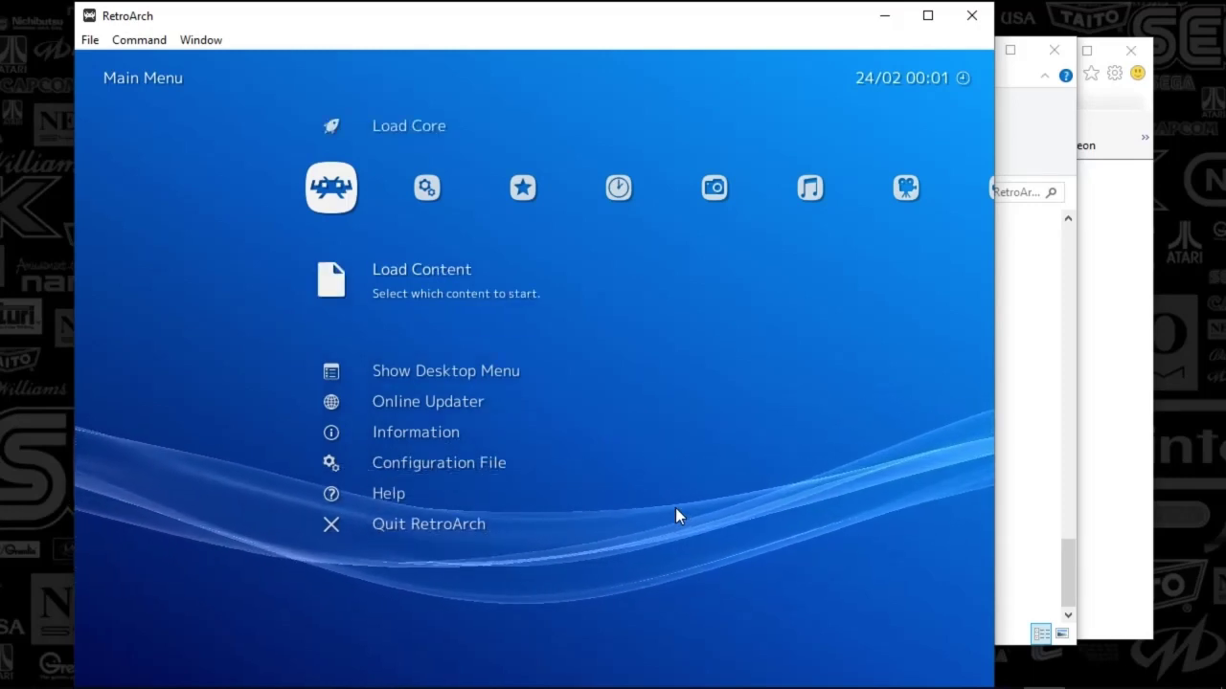
key("Right")
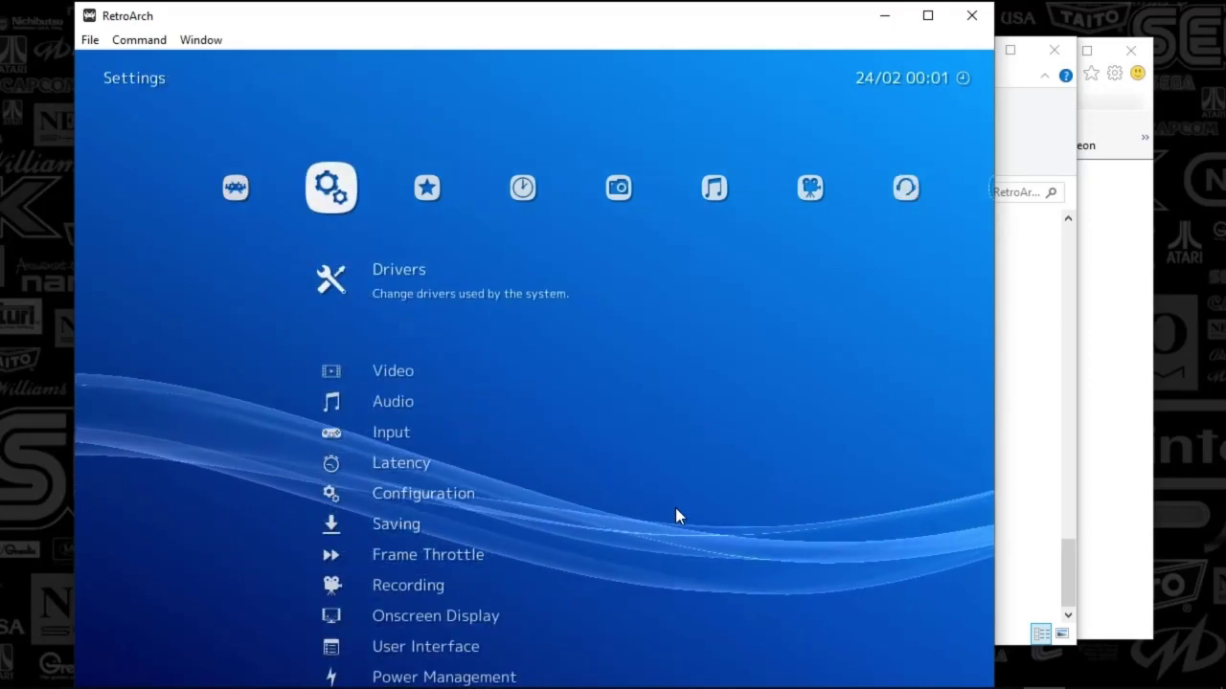
key("Down")
key("Return")
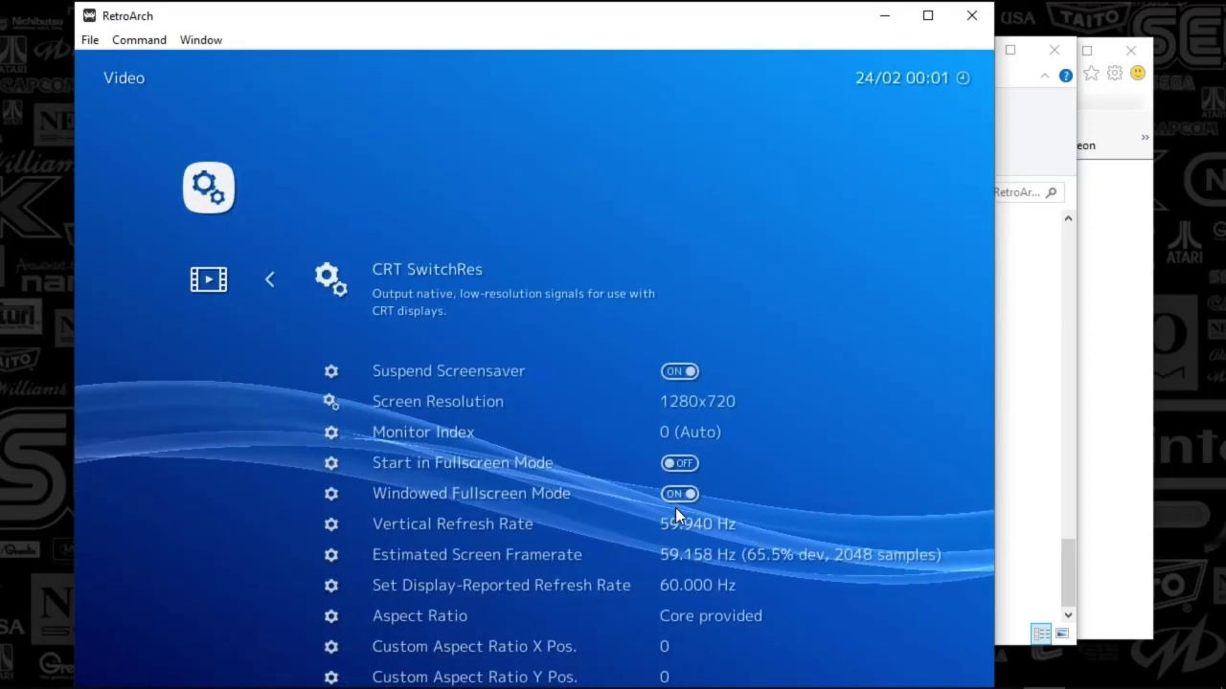
key("Down")
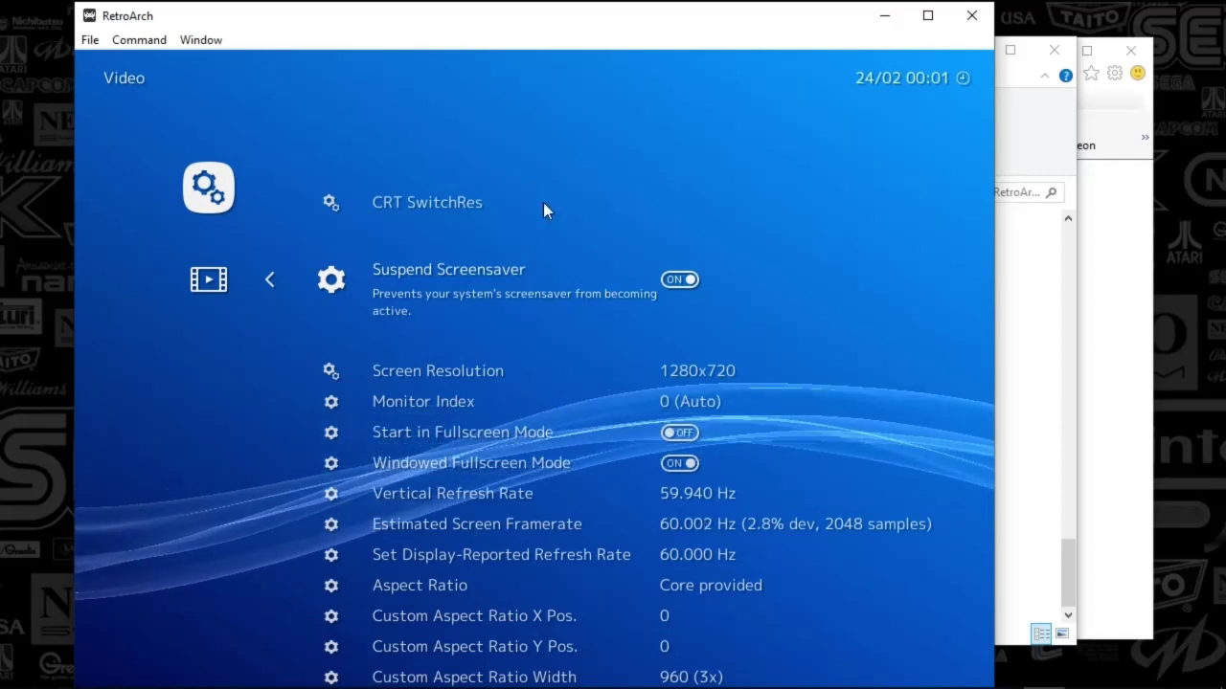
Return from the Video settings to the Settings list and reopen them, going back and forth twice
key("BackSpace")
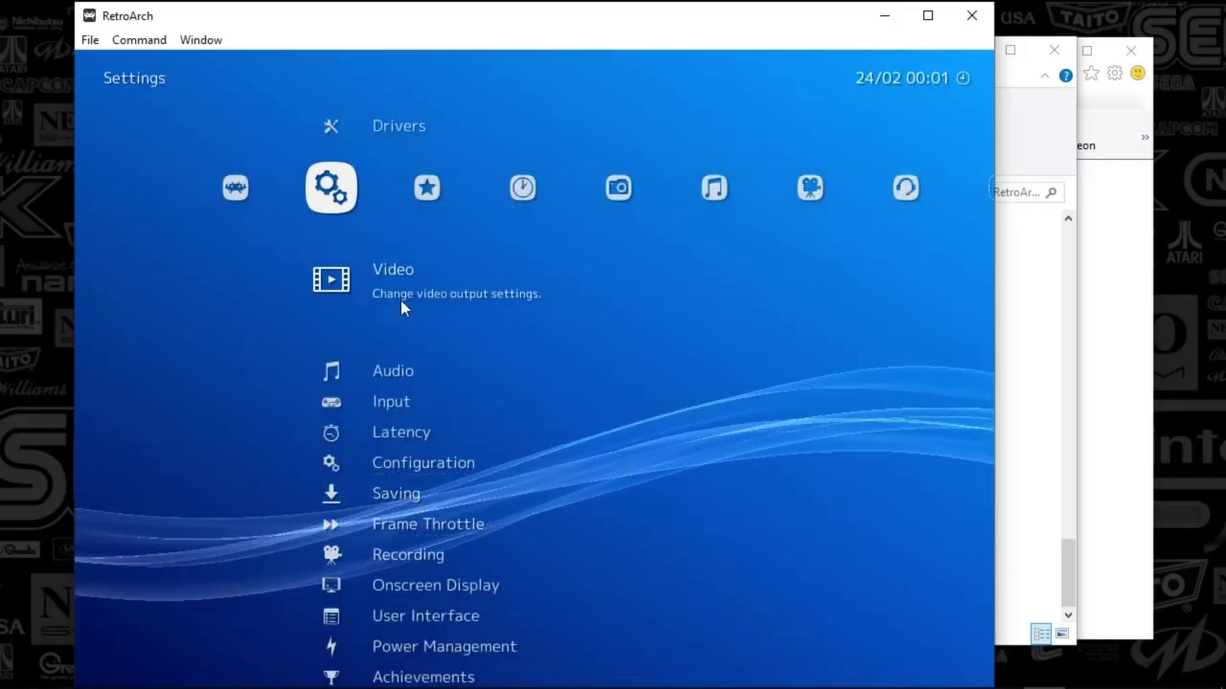
key("Return")
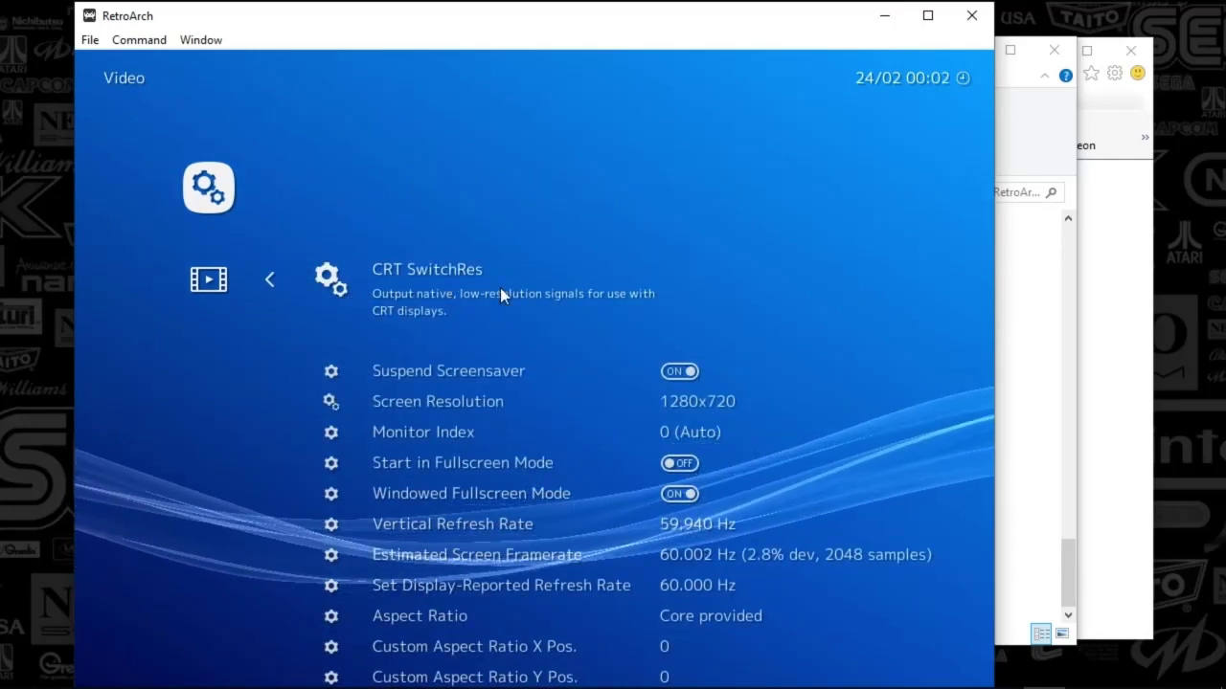
key("BackSpace")
key("Return")
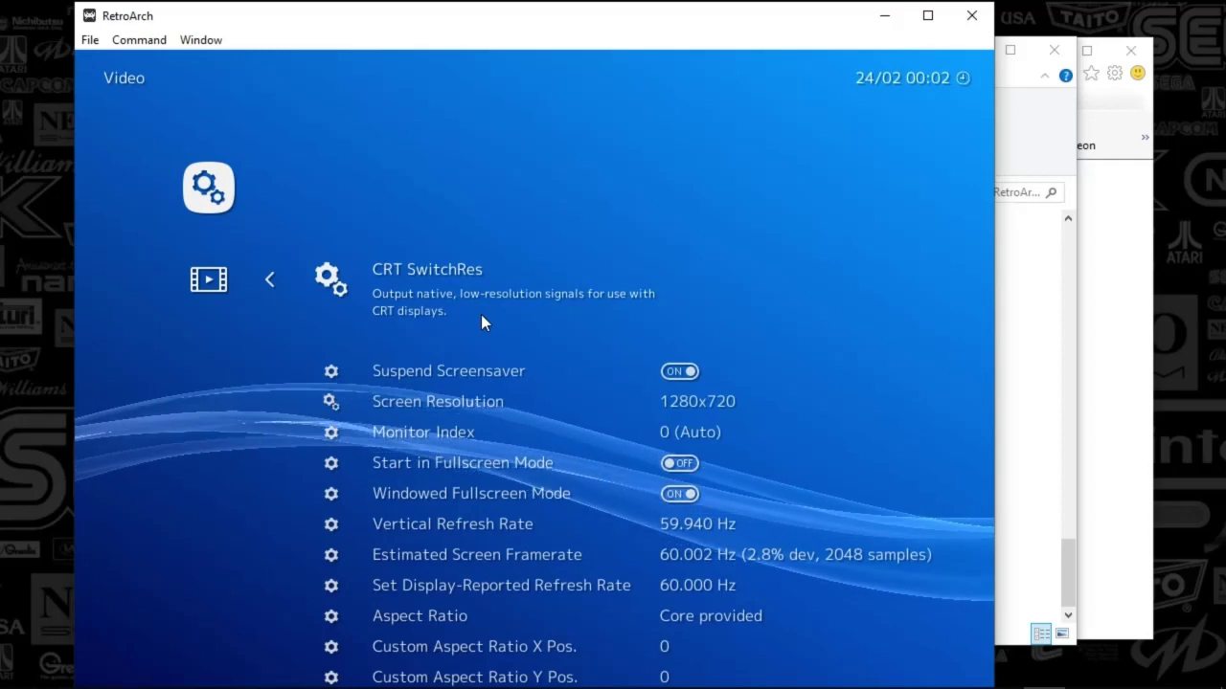
Examine the Video settings down to Vertical Refresh Rate, and return to the Settings list
key("Down")
key("Down")
key("Down")
key("Down")
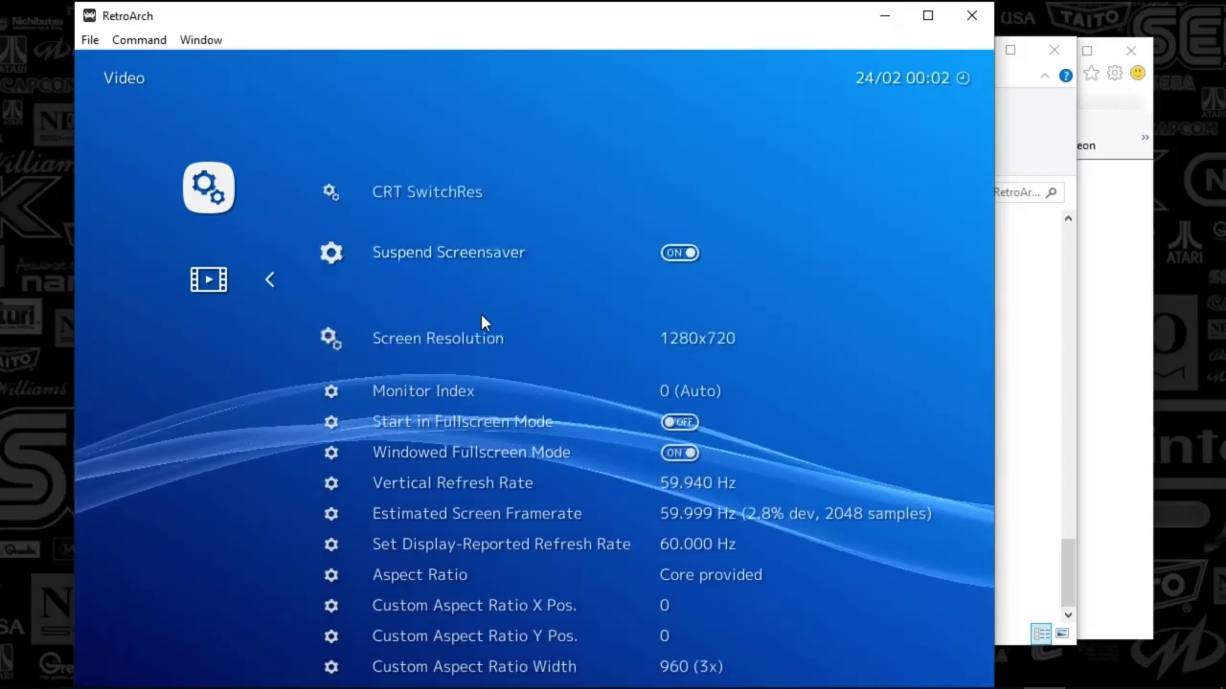
key("Down")
key("Down")
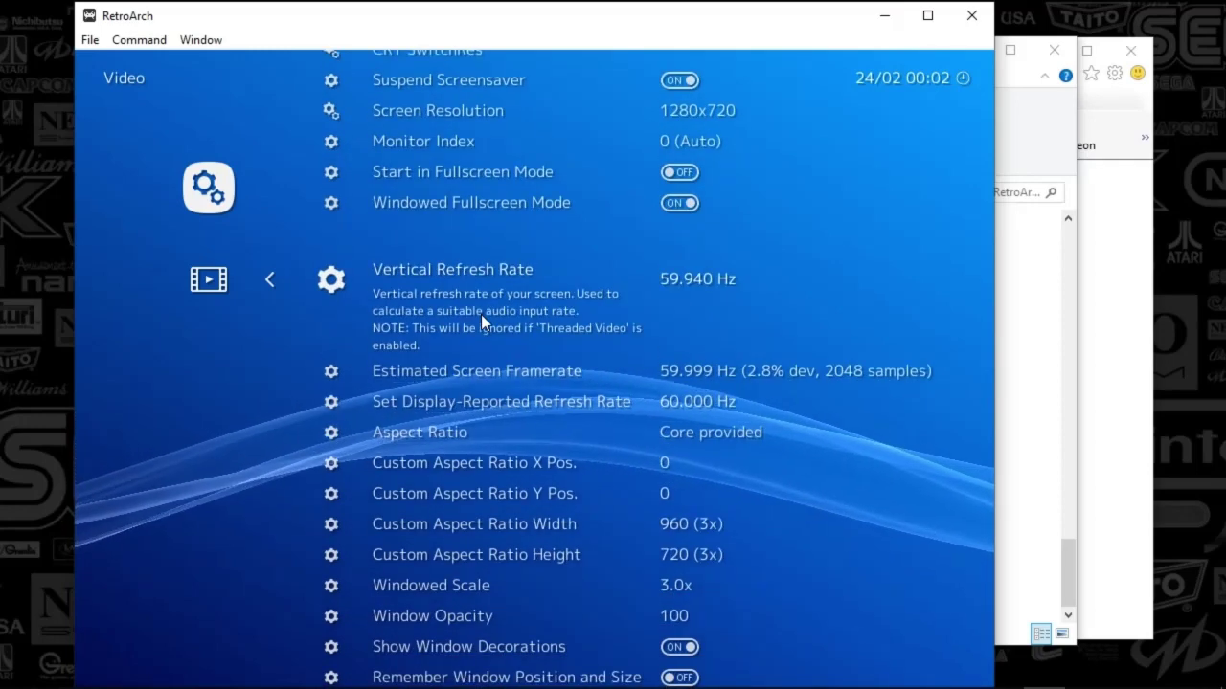
key("BackSpace")
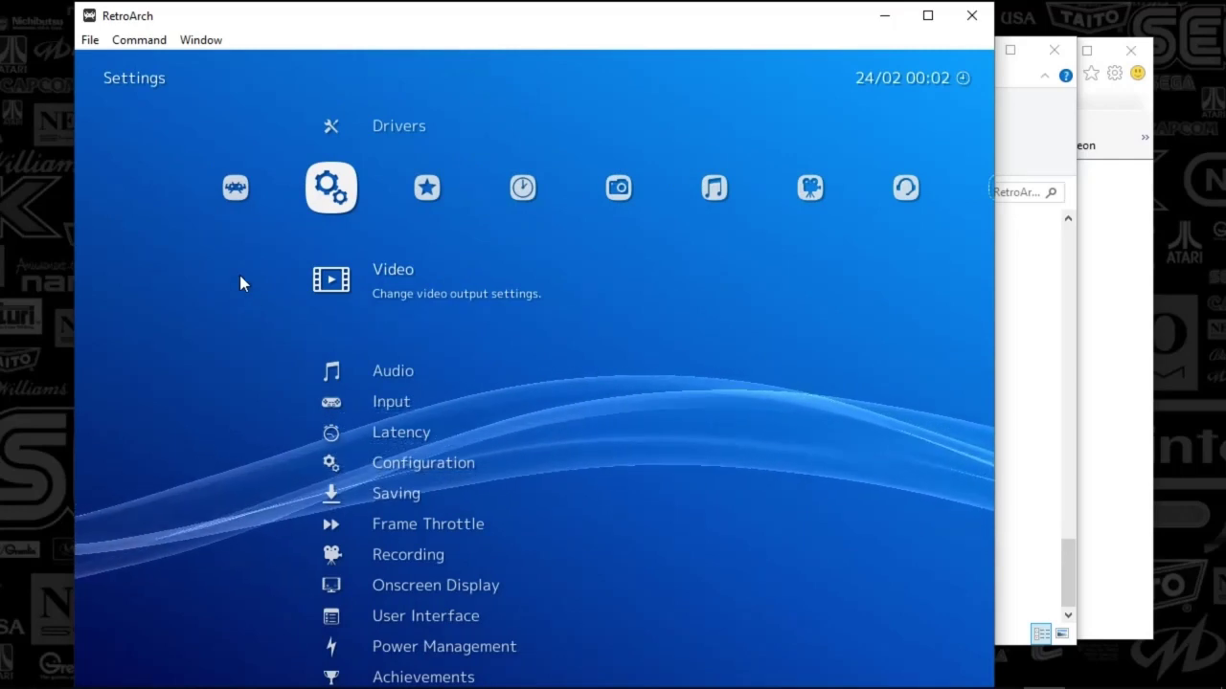
Return to the Main Menu and open the Online Updater
key("Left")
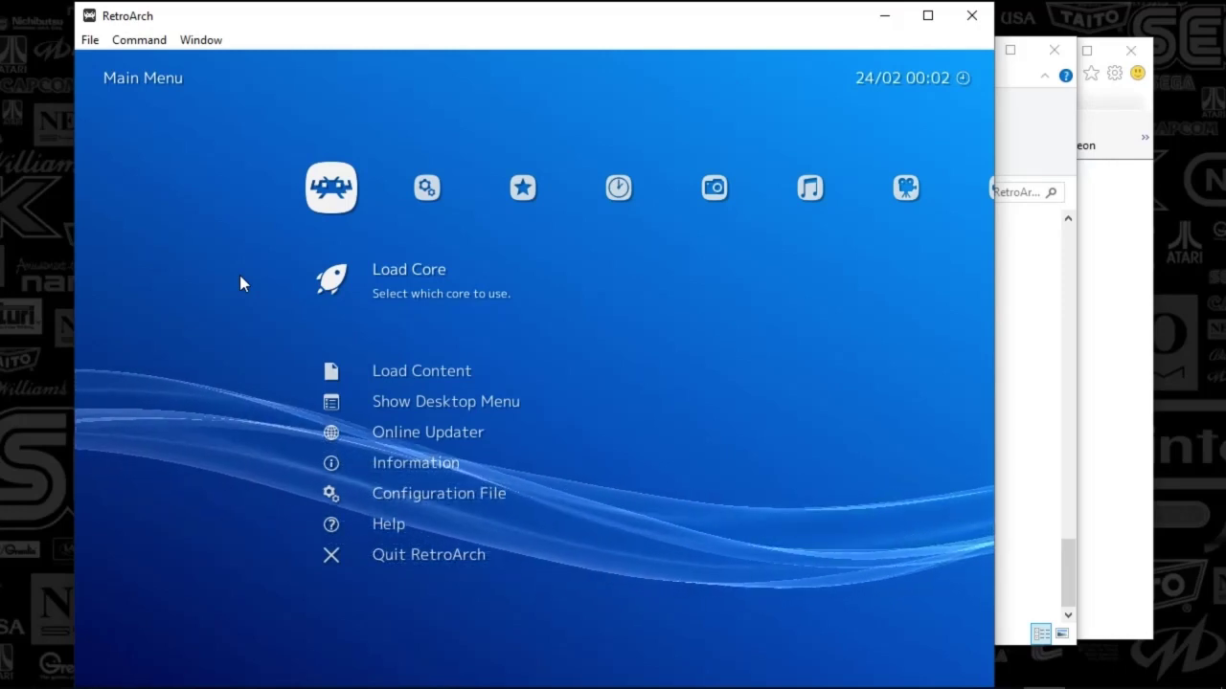
key("Down")
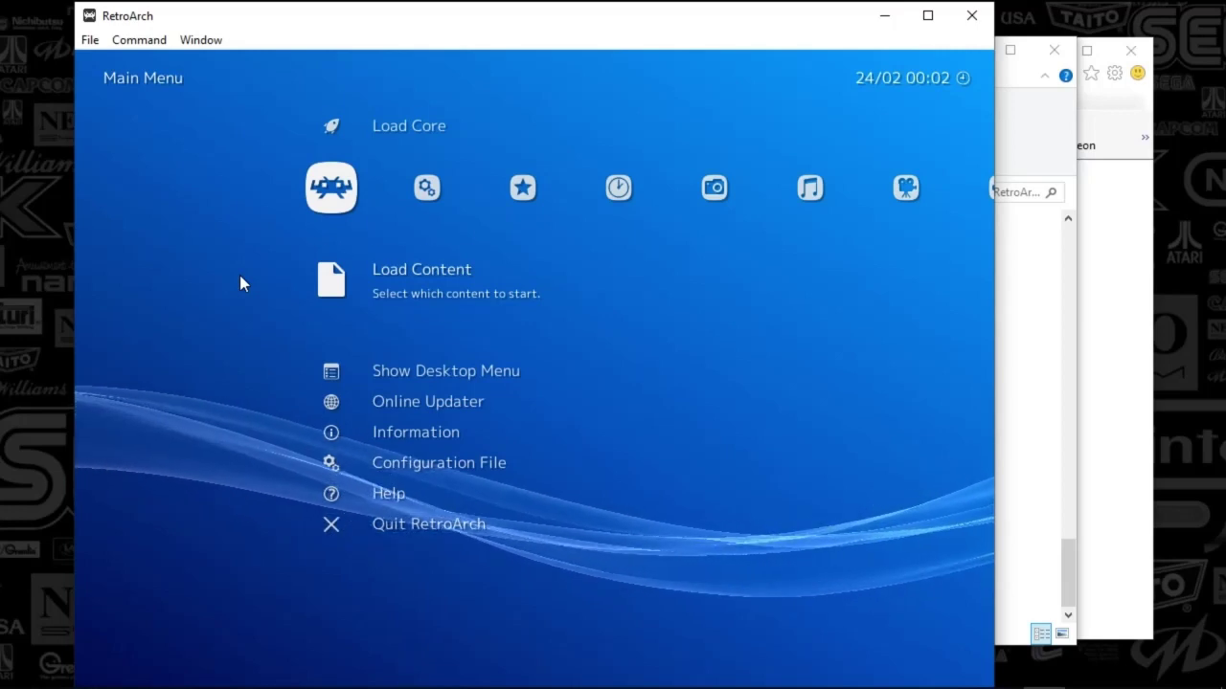
key("Down")
key("Down")
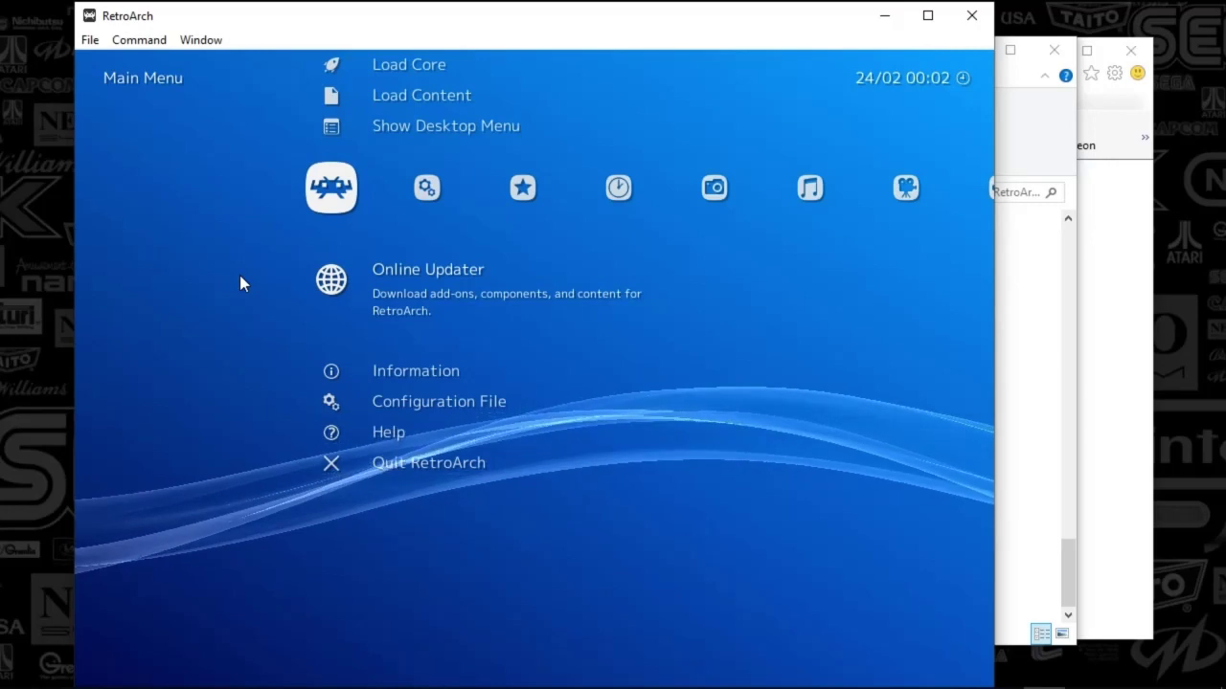
key("Return")
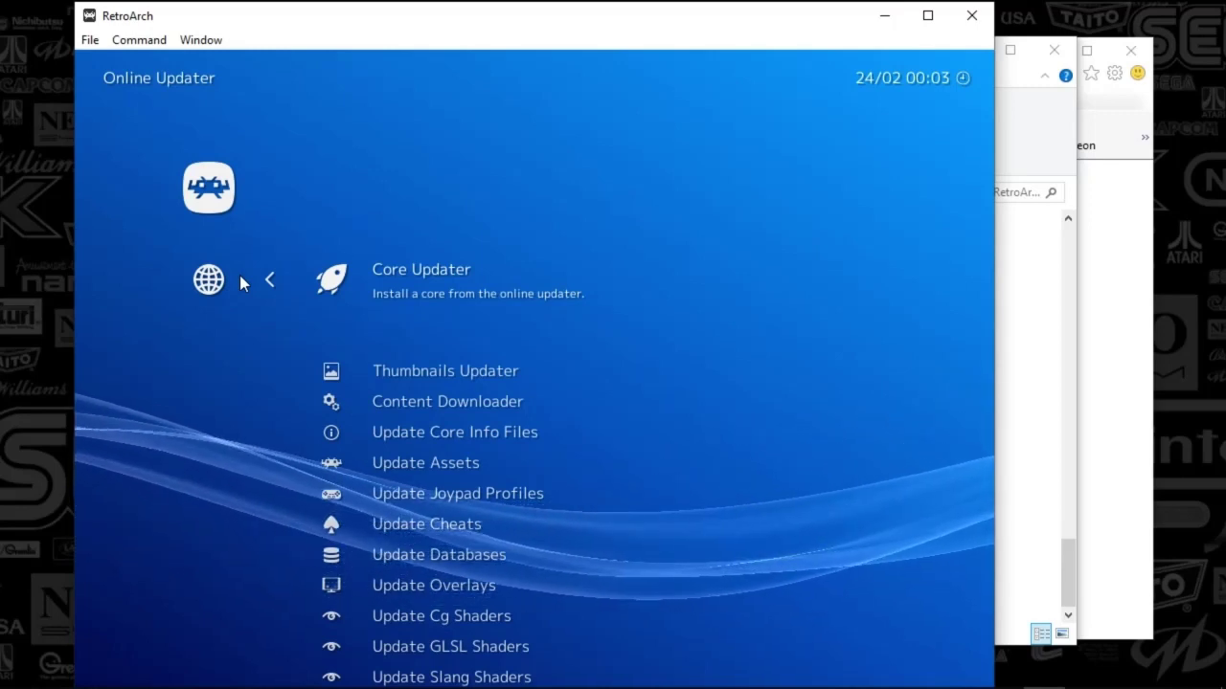
Look through the Online Updater's options for thumbnails, content, assets, databases and overlays, and return to Core Updater
key("Down")
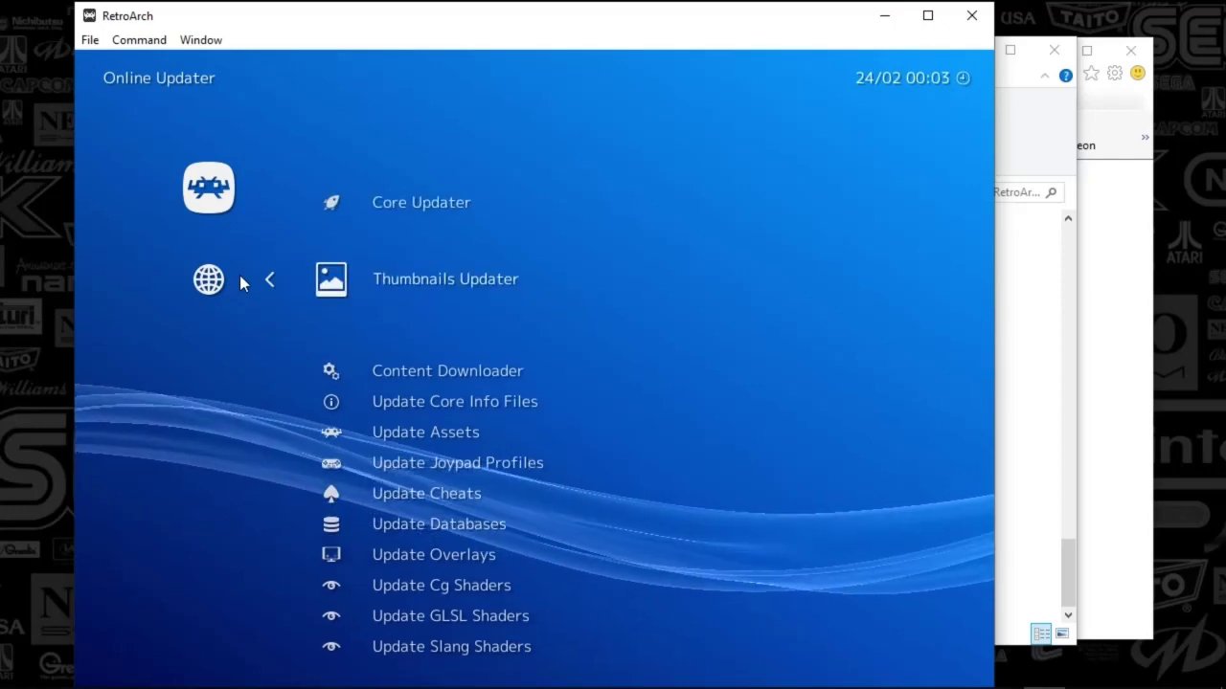
key("Down")
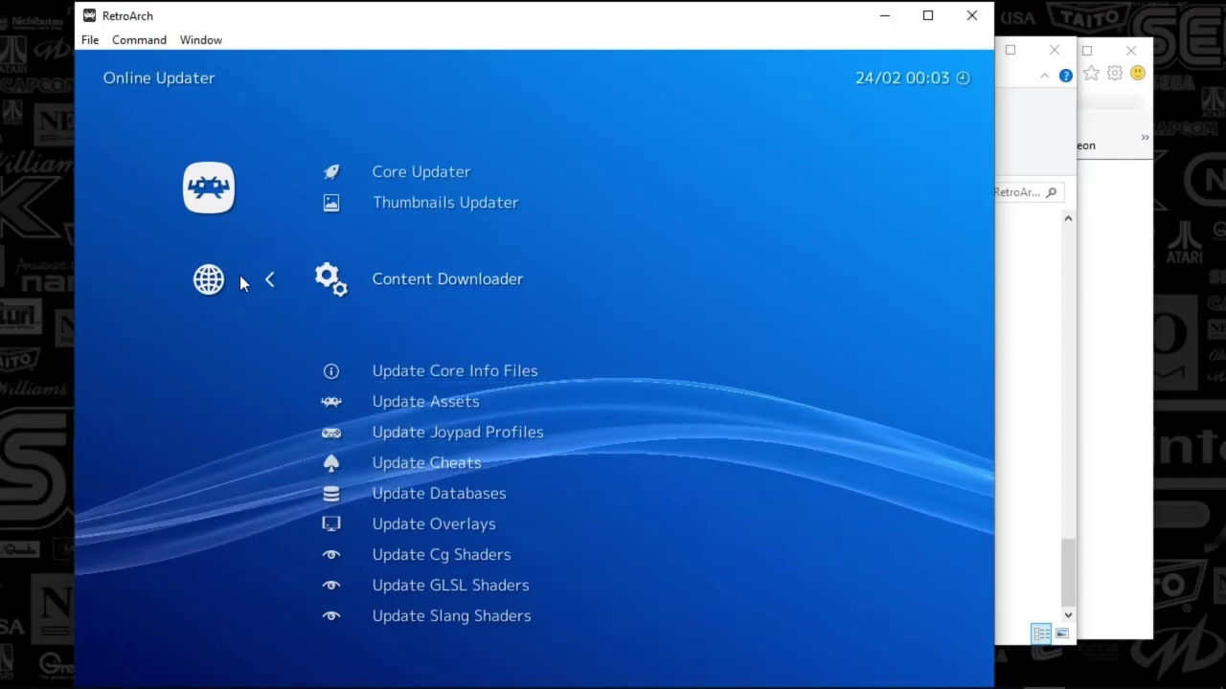
key("Down")
key("Down")
key("Down")
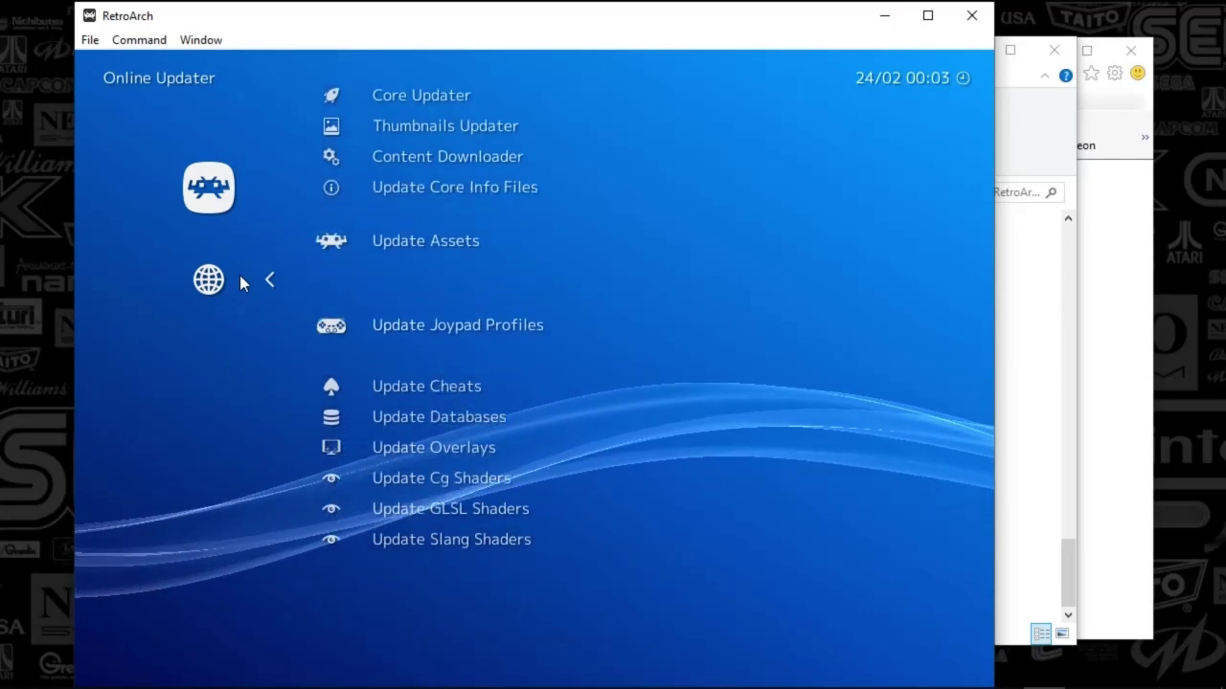
key("Down")
key("Down")
key("Down")
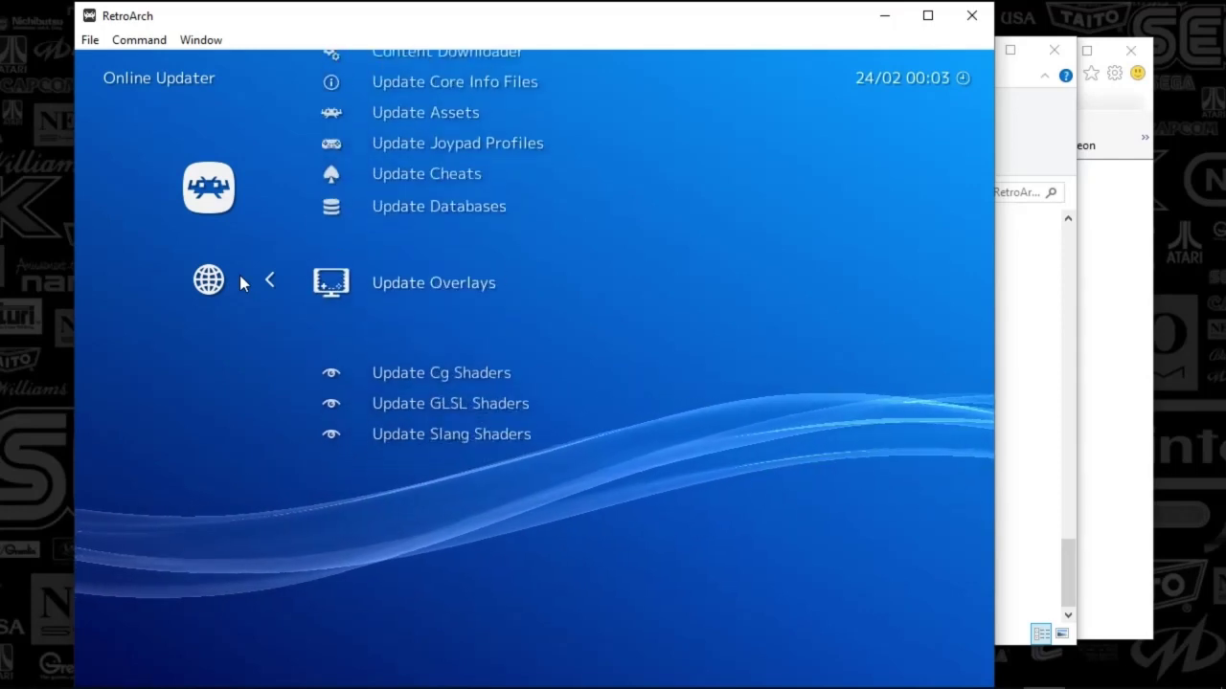
key("Up")
key("Up")
key("Up")
key("Up")
key("Up")
key("Up")
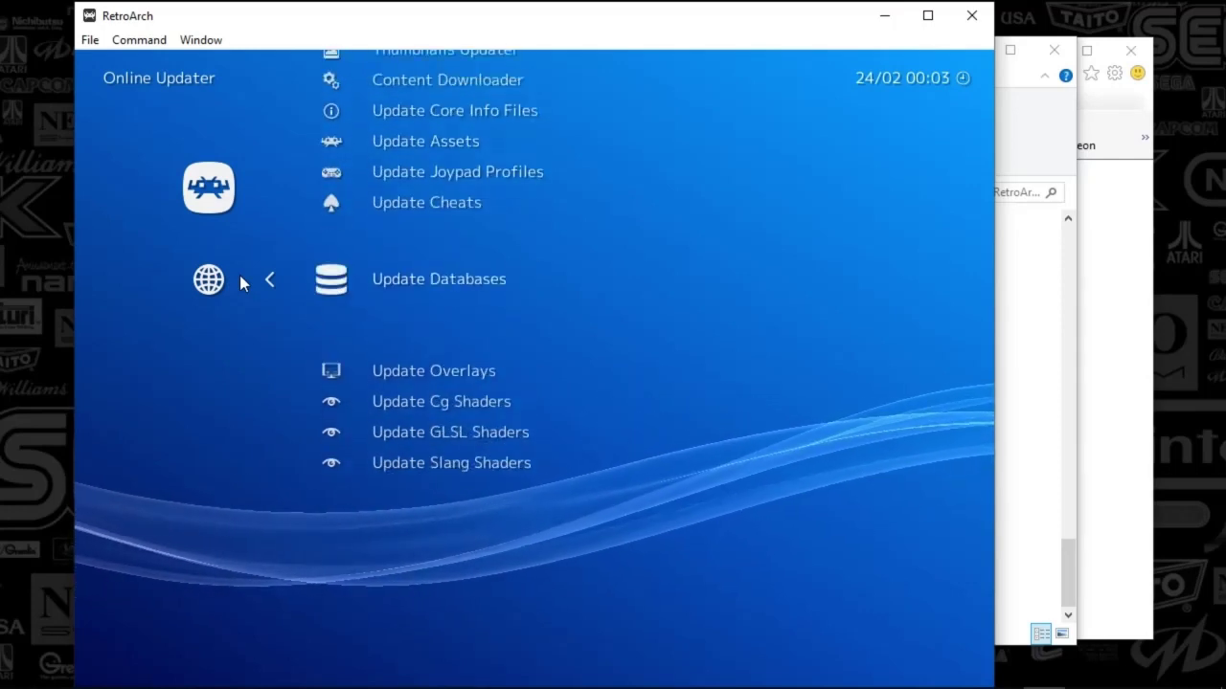
key("Up")
key("Up")
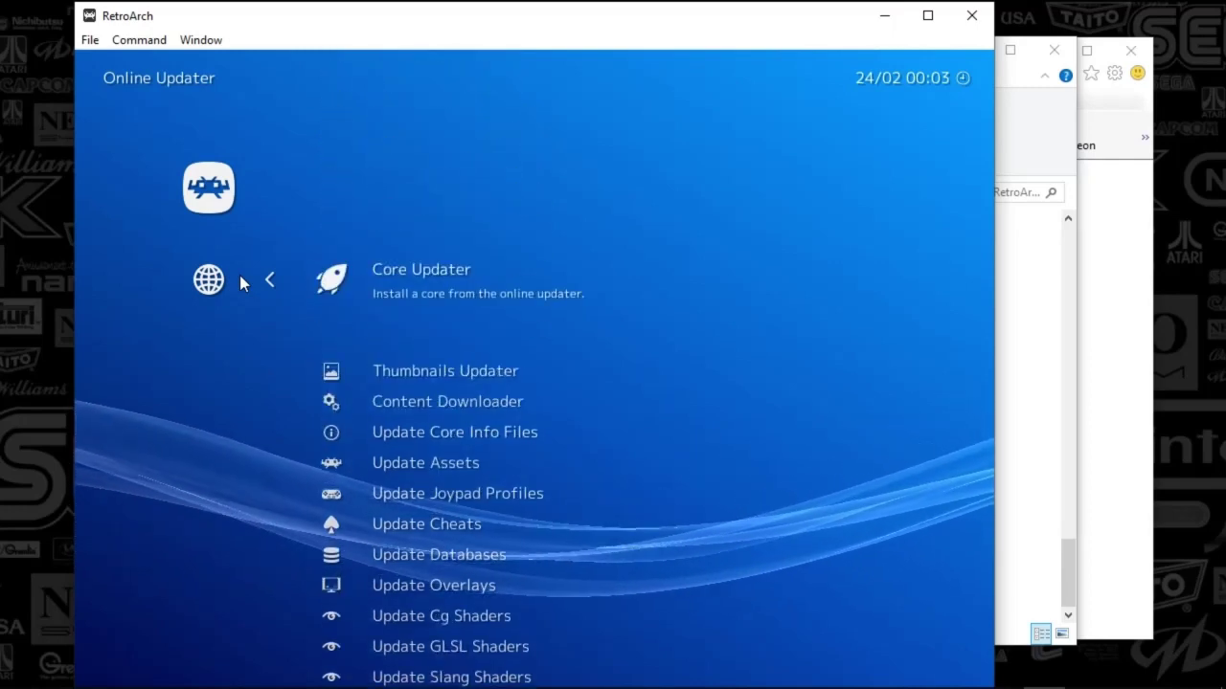
Open the Core Updater and look through the available arcade, Atari, Commodore and DOS cores, down to around GCE - Vectrex (vecx)
key("Return")
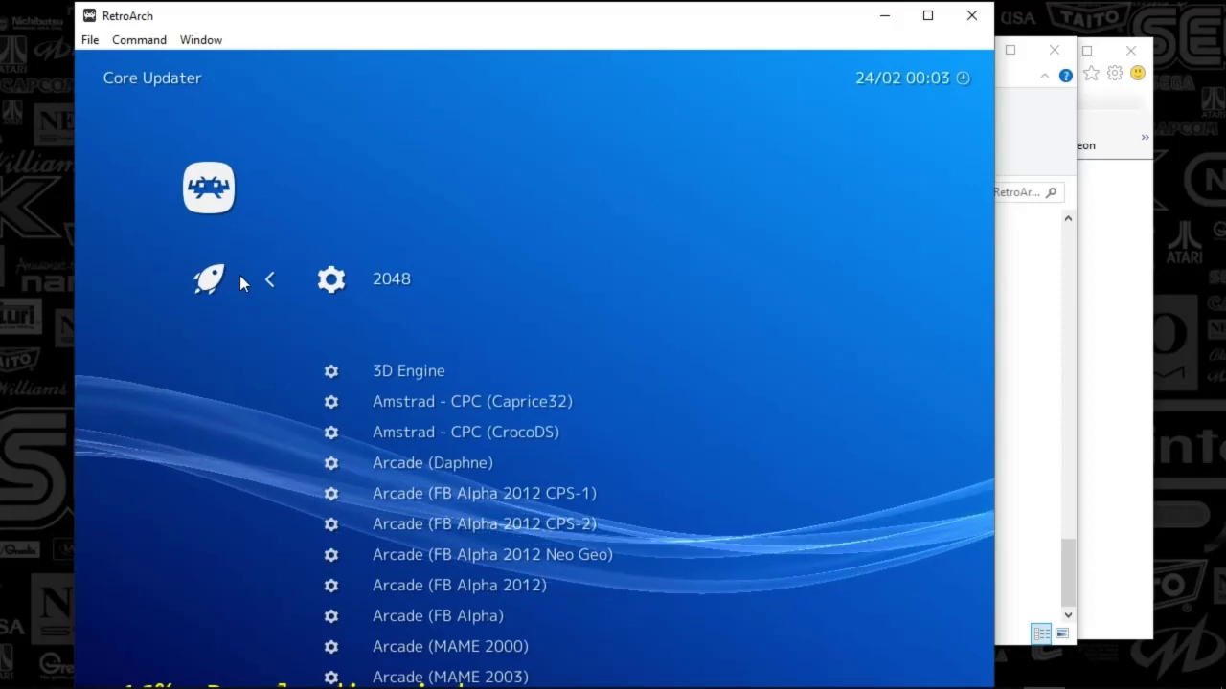
key("Down")
key("Down")
key("Down")
key("Down")
key("Down")
key("Down")
key("Down")
key("Down")
key("Down")
key("Down")
key("Down")
key("Down")
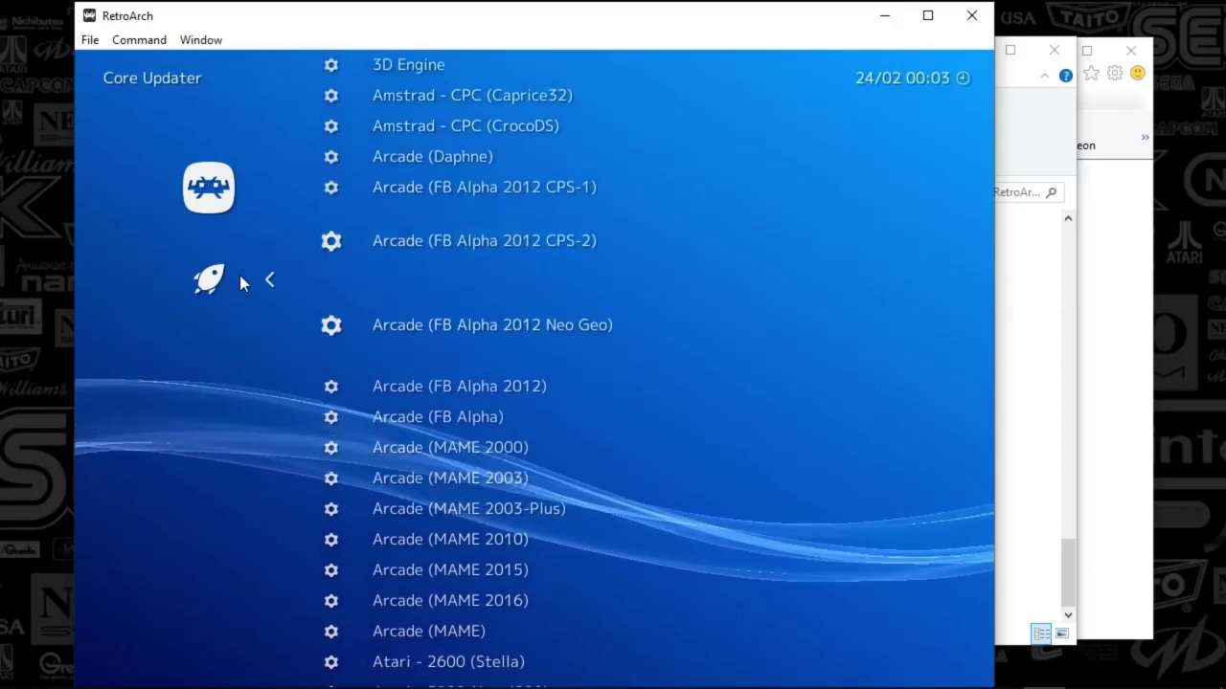
key("Down")
key("Down")
key("Down")
key("Down")
key("Down")
key("Down")
key("Down")
key("Down")
key("Down")
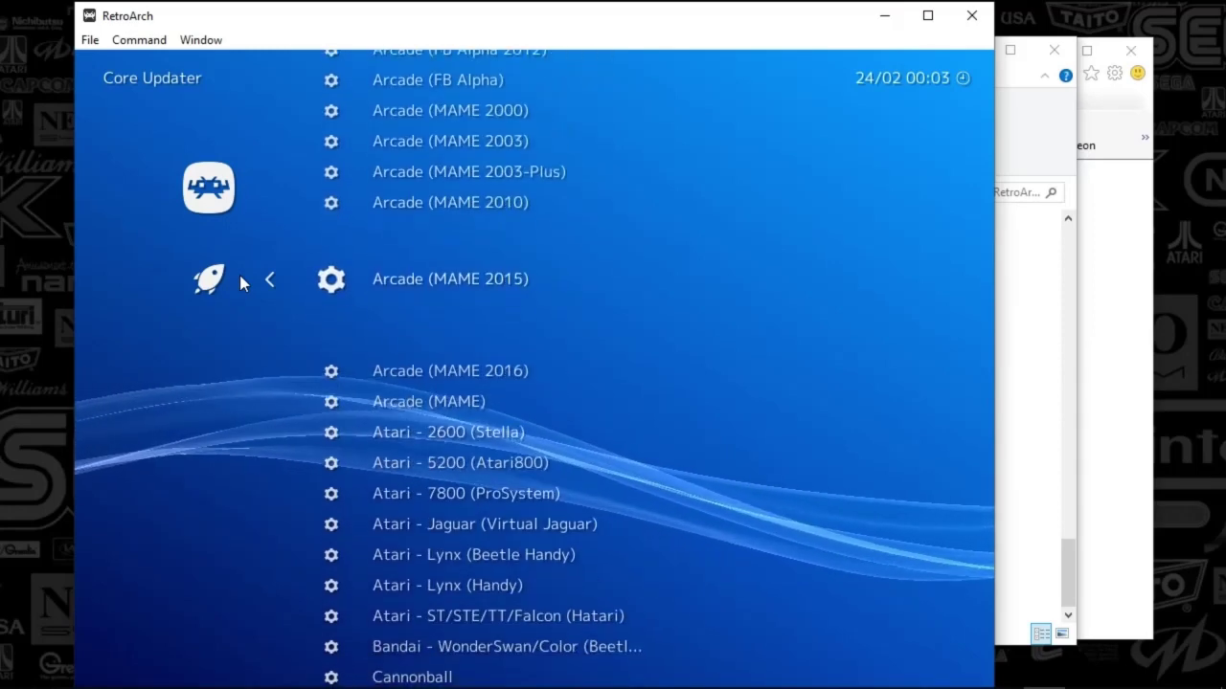
key("Down")
key("Down")
key("Down")
key("Down")
key("Down")
key("Down")
key("Down")
key("Down")
key("Down")
key("Down")
key("Down")
key("Down")
key("Down")
key("Down")
key("Down")
key("Down")
key("Down")
key("Down")
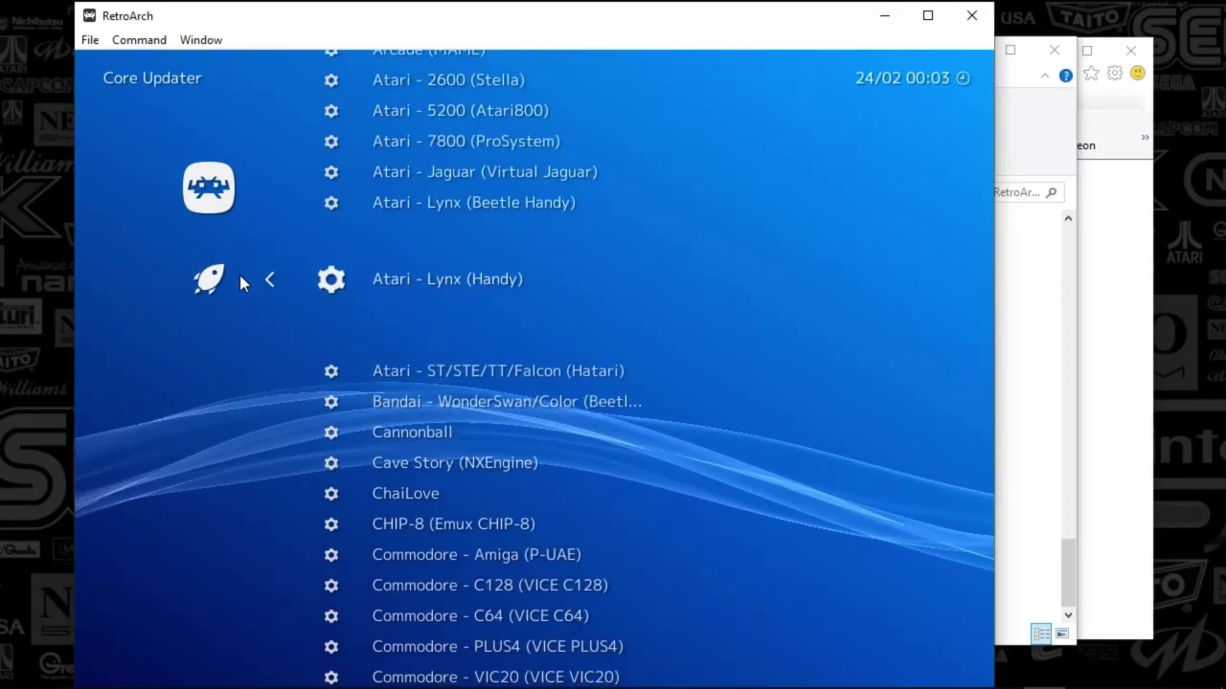
key("Down")
key("Down")
key("Down")
key("Down")
key("Down")
key("Down")
key("Down")
key("Down")
key("Down")
key("Down")
key("Down")
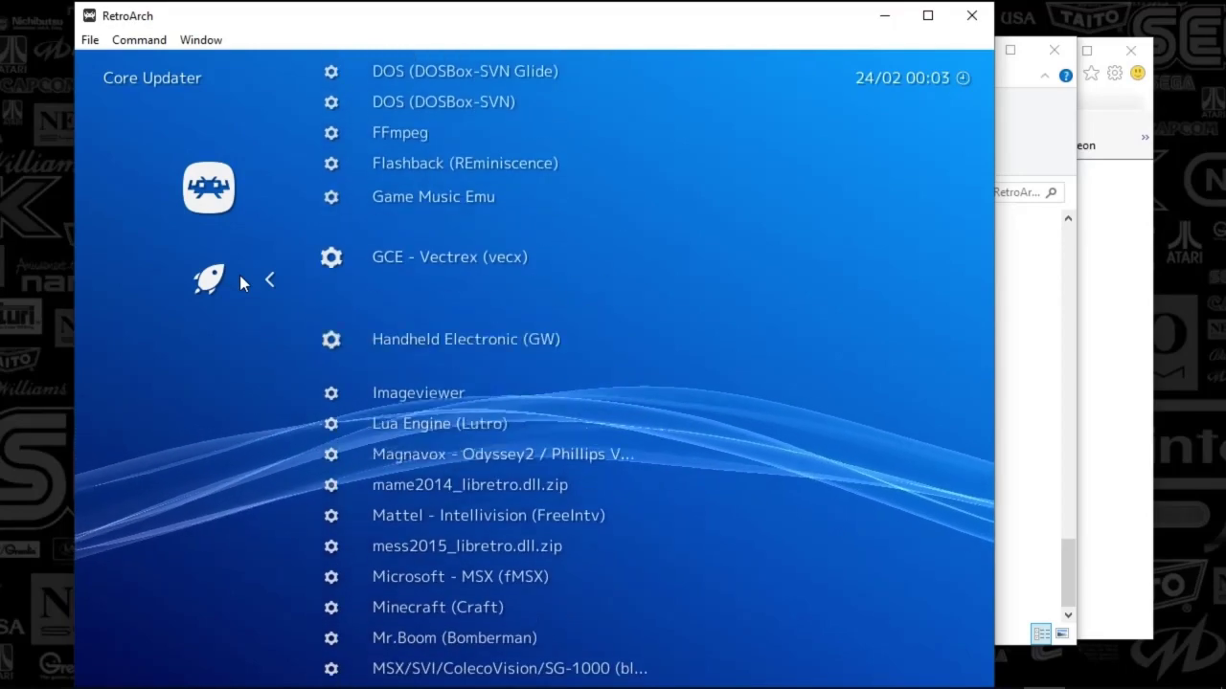
Look further through the Mattel, MULTI and NEC cores, stopping at NEC - PC-98 (Neko Project II Kai)
key("Up")
key("Up")
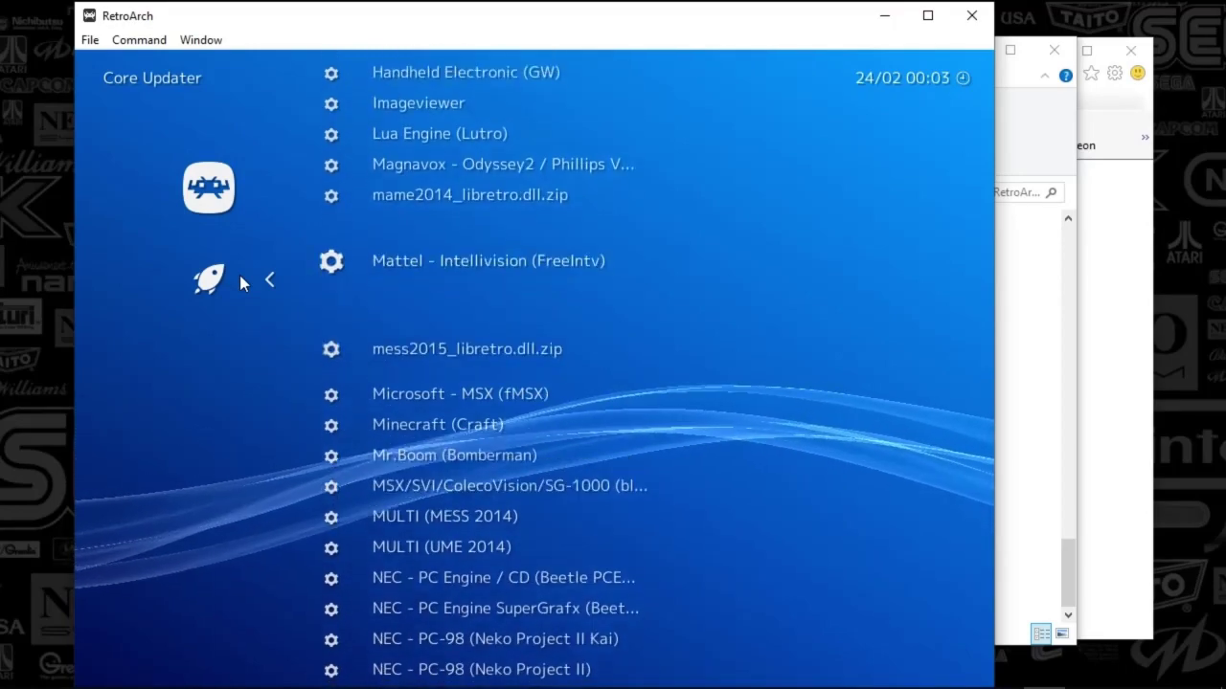
key("Down")
key("Down")
key("Down")
key("Down")
key("Down")
key("Down")
key("Down")
key("Down")
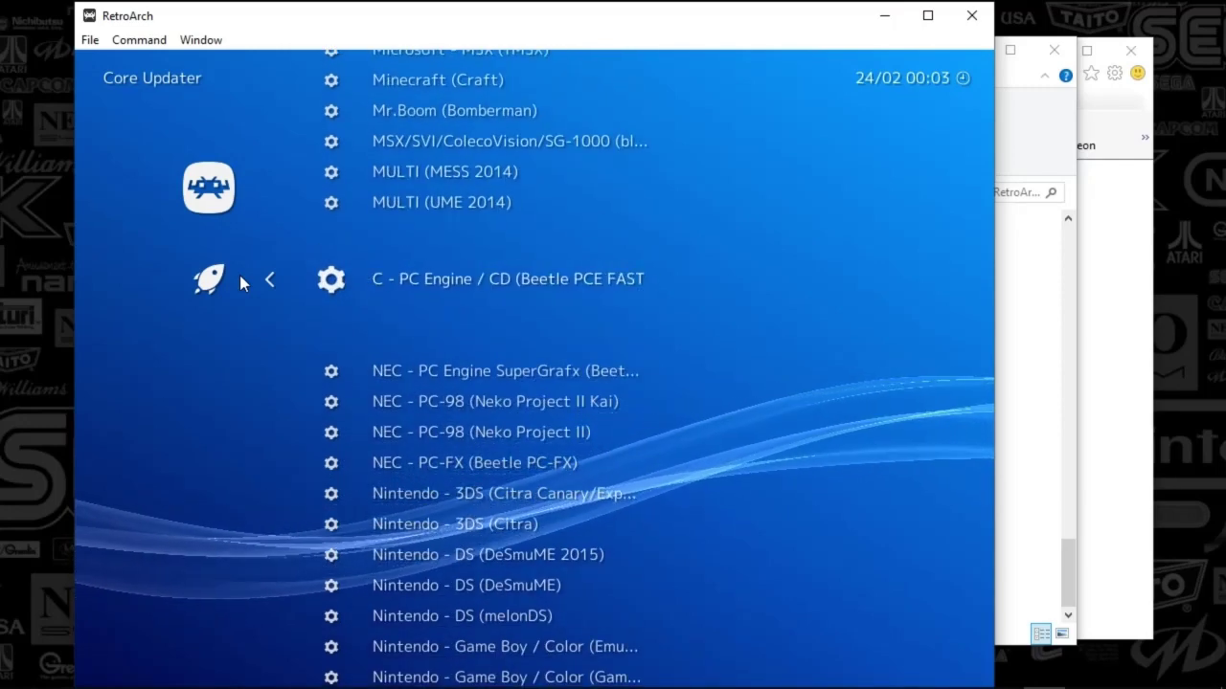
key("Down")
key("Down")
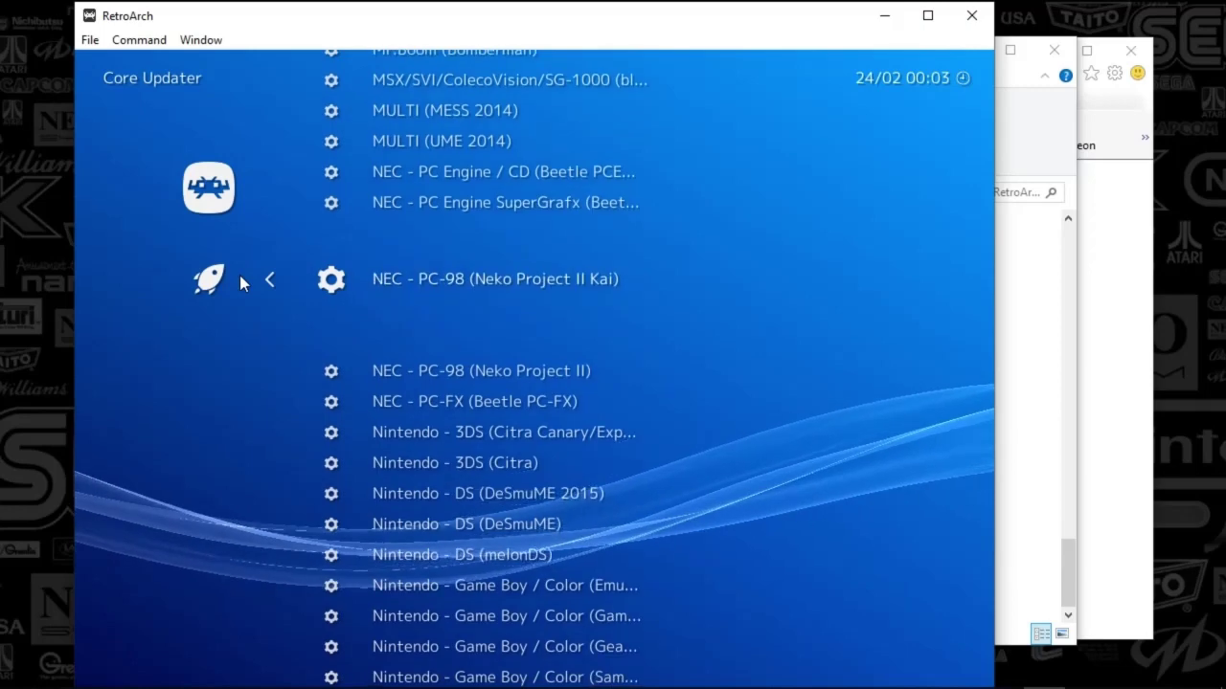
key("Down")
key("Up")
key("Up")
key("Down")
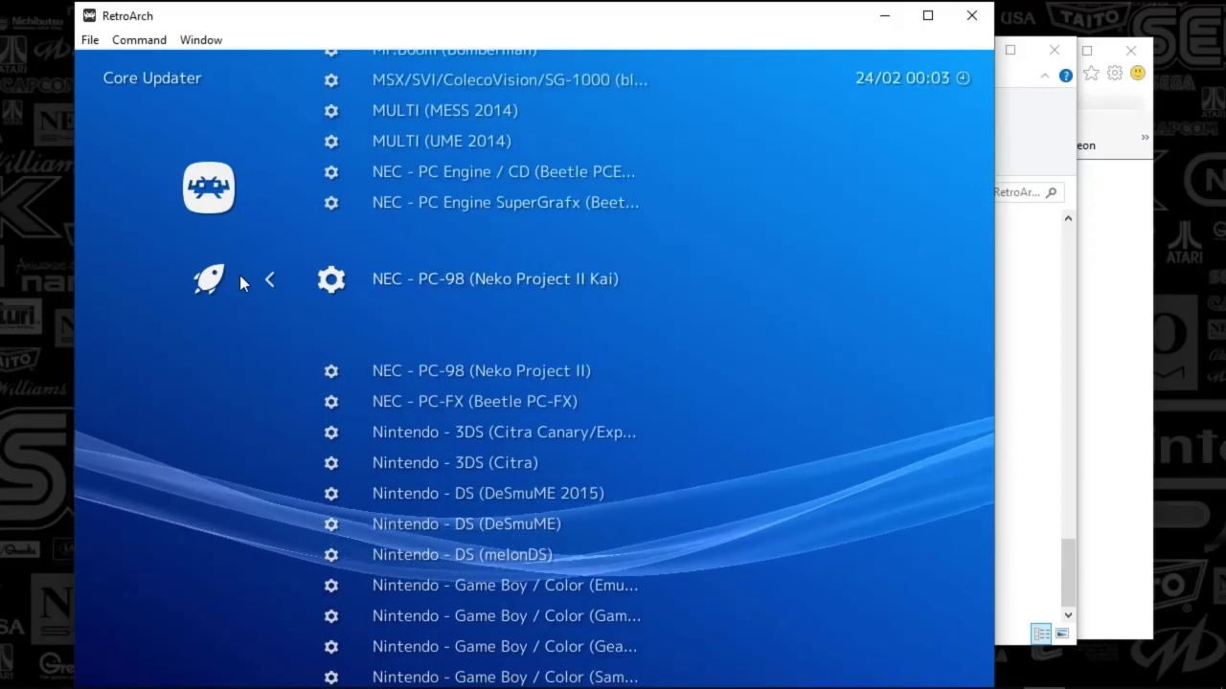
Download the Nintendo - 3DS (Citra) core from the core list
key("Down")
key("Down")
key("Down")
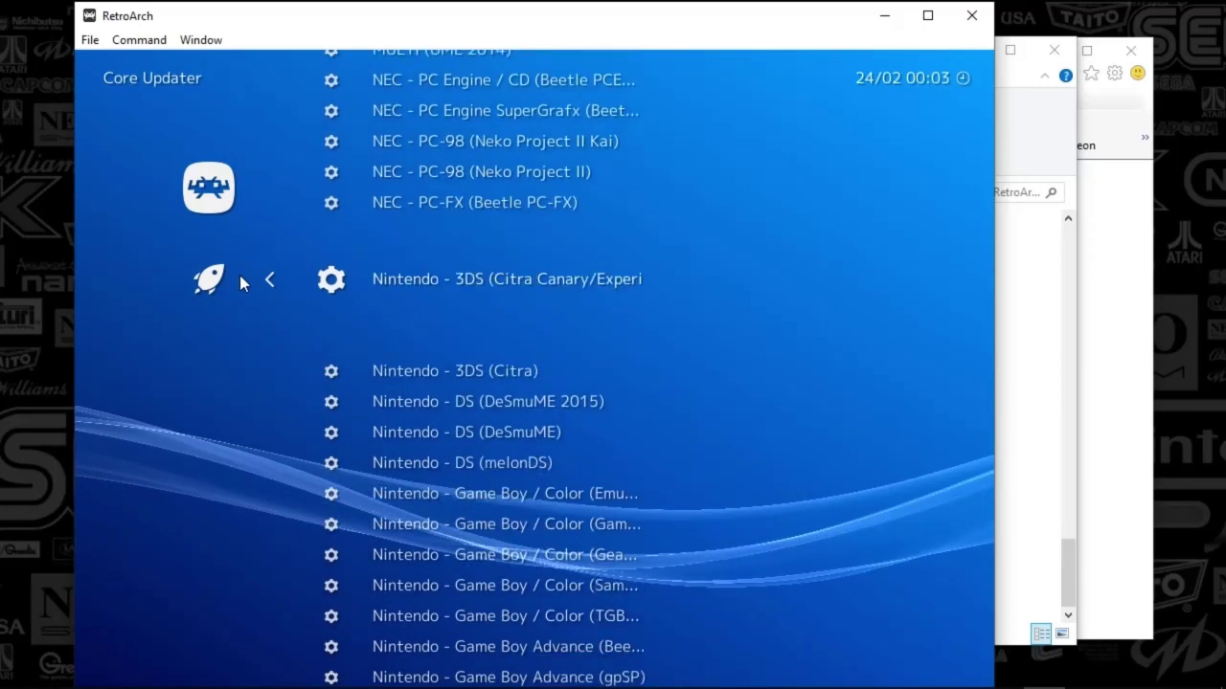
key("Down")
key("Up")
key("Down")
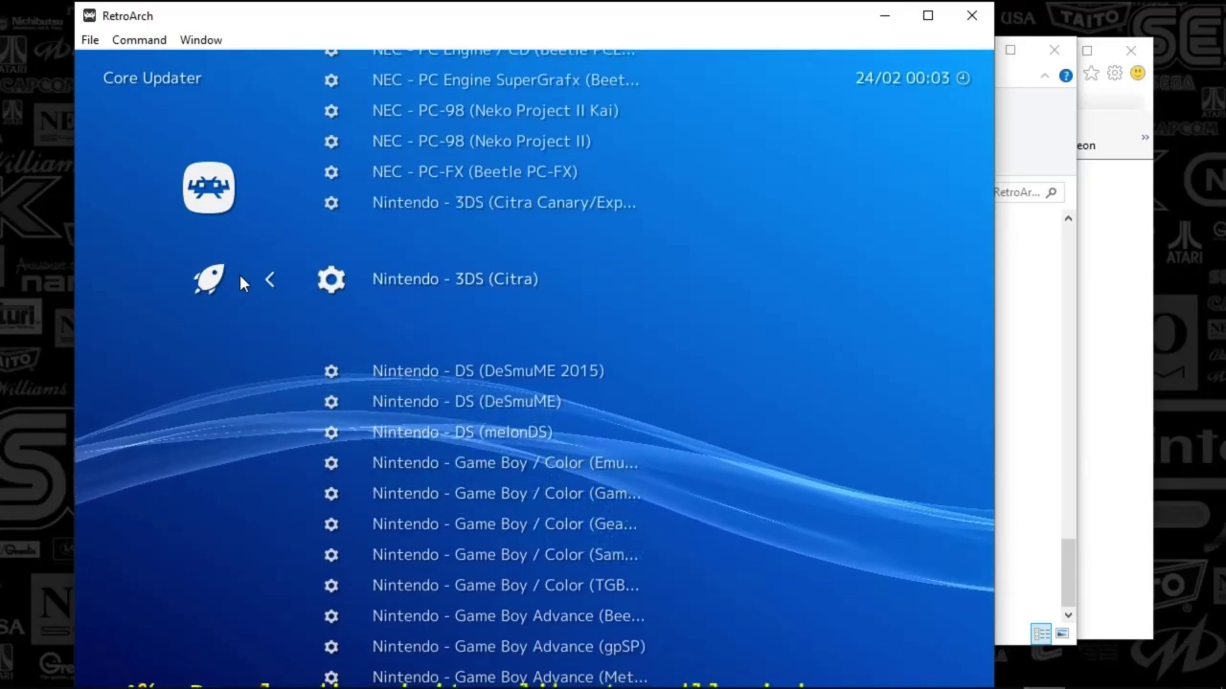
Maximize the window, move on to the Nintendo - DS (DeSmuME 2015) core and return to Nintendo - 3DS (Citra)
left_click(927, 15)
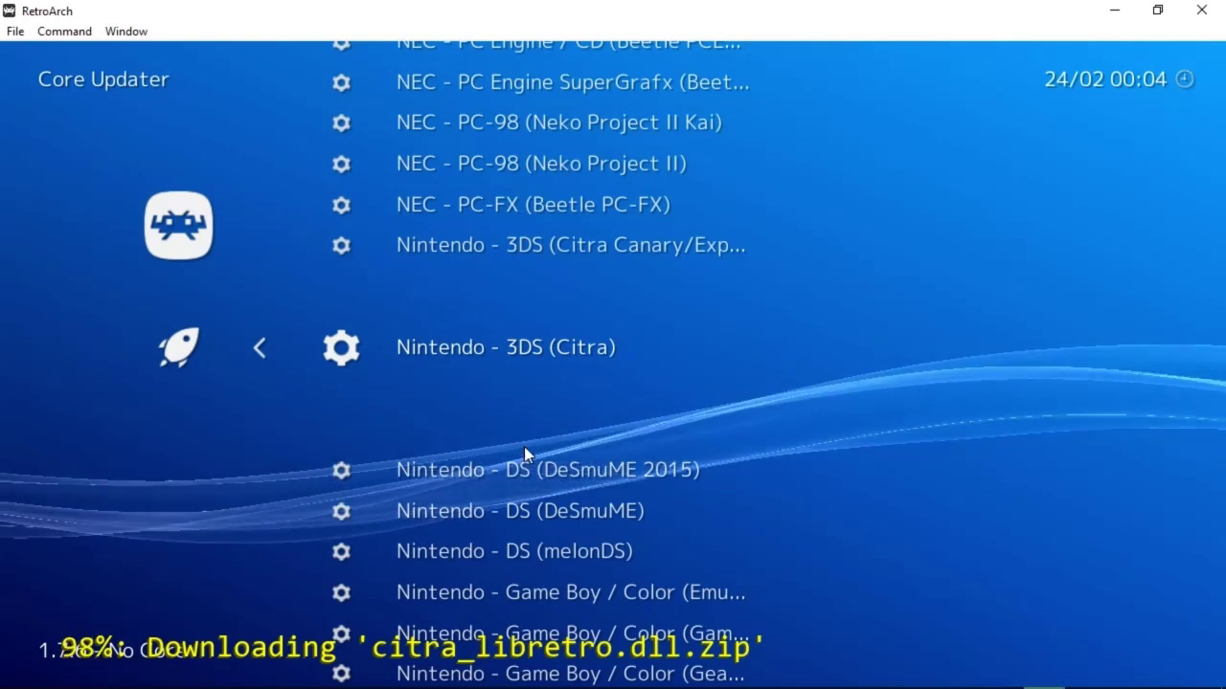
key("Down")
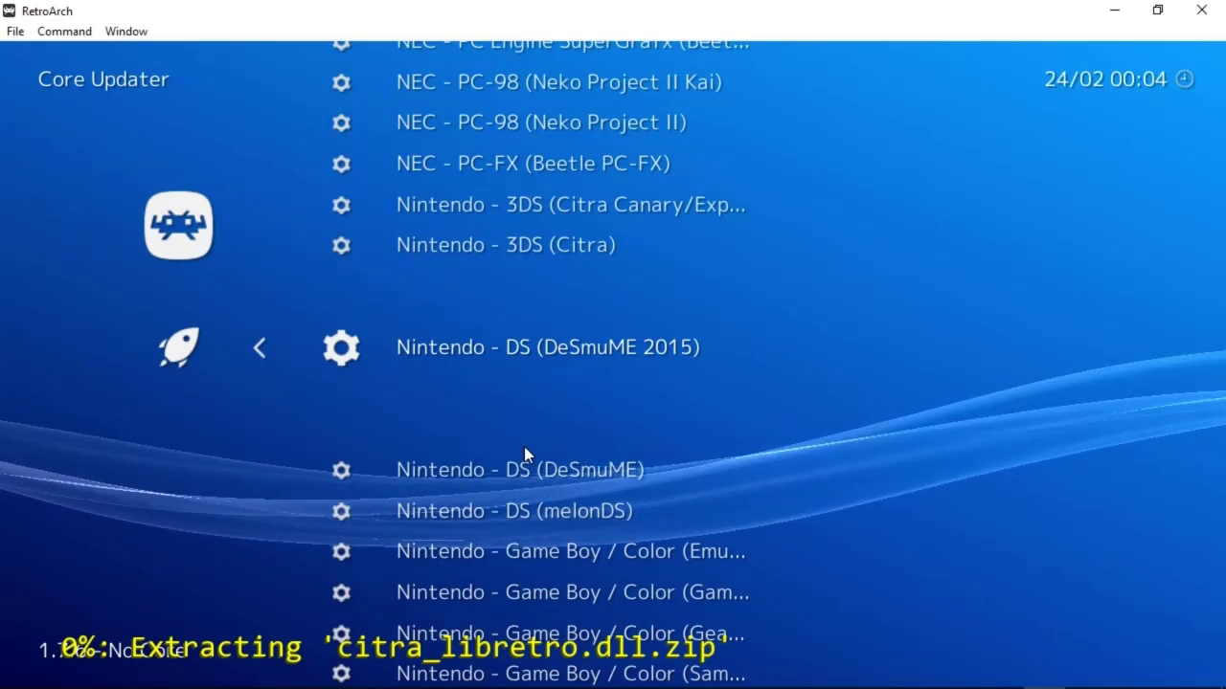
key("Up")
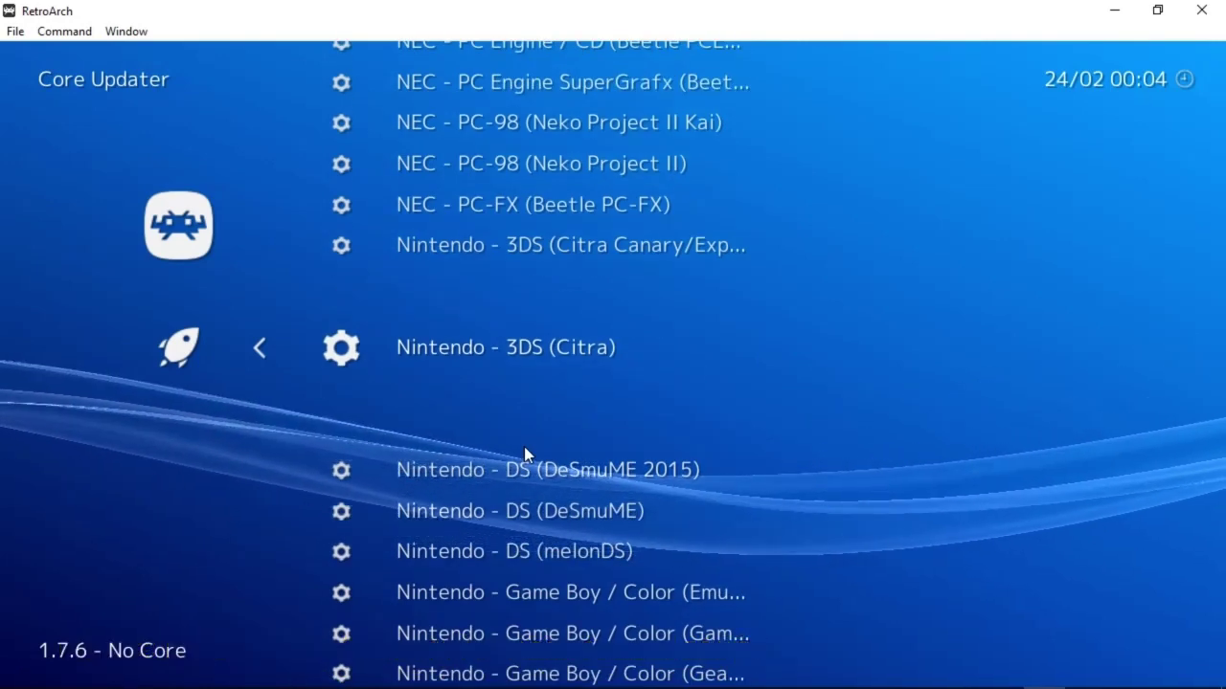
Look through the Nintendo DS and Game Boy / Color cores that follow Citra, including DeSmuME, melonDS and Gambatte
key("Down")
key("Down")
key("Down")
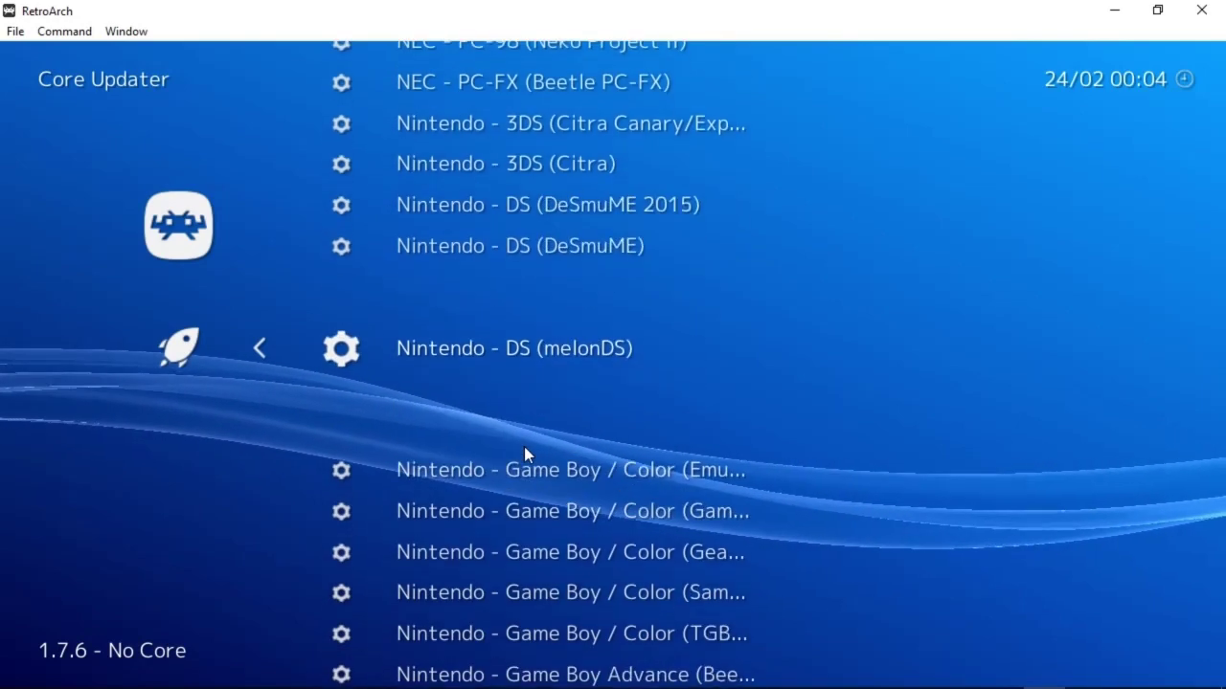
key("Down")
key("Down")
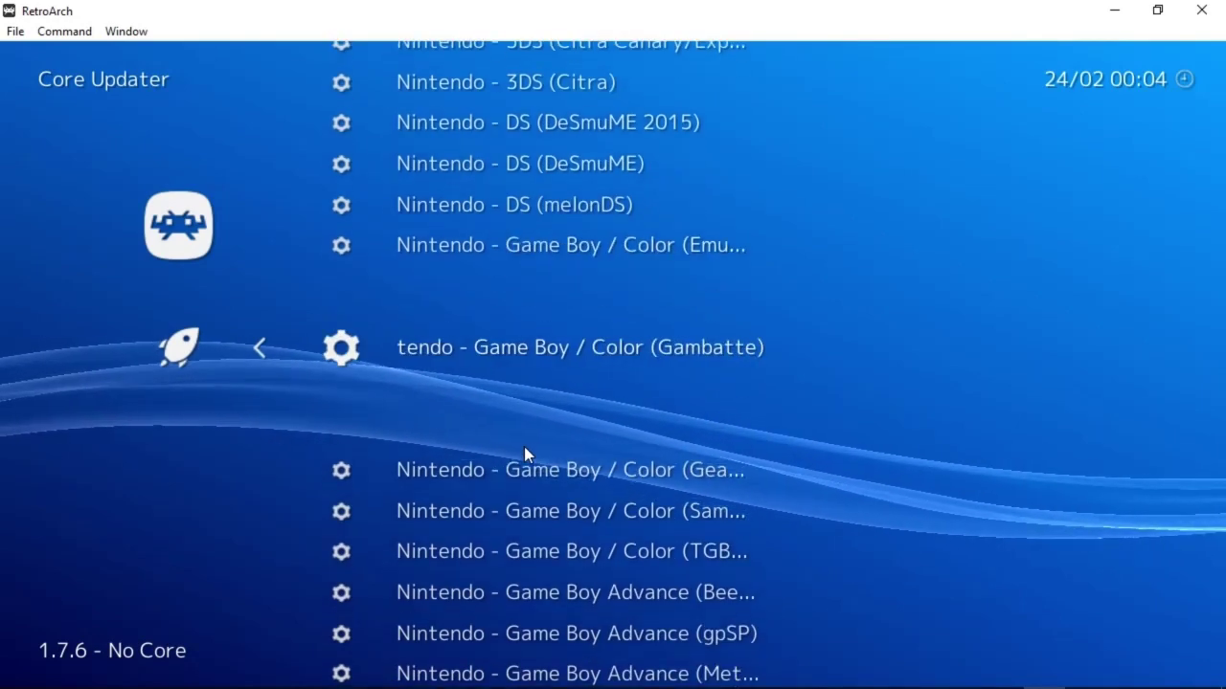
key("Down")
key("Down")
key("Down")
key("Down")
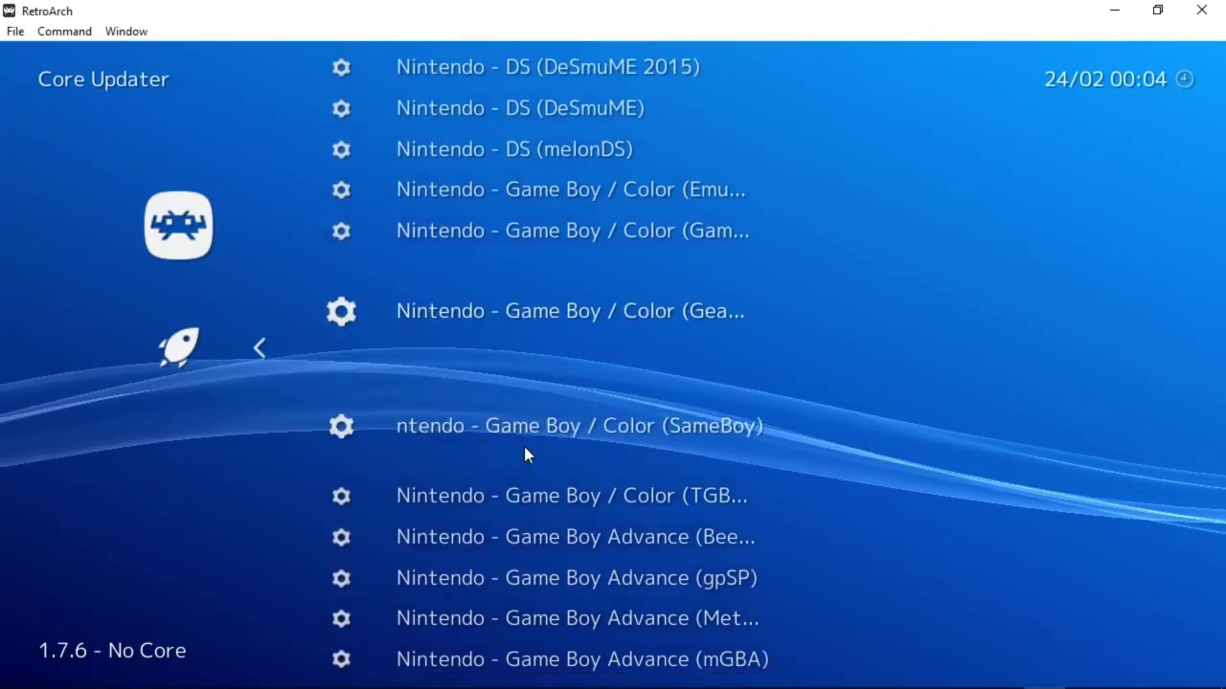
Go back up the core list to 3D Engine near its start and return to the Online Updater options
key("Up")
key("Up")
key("Up")
key("Up")
key("Up")
key("Up")
key("Up")
key("Up")
key("Up")
key("Up")
key("Up")
key("Up")
key("Up")
key("Up")
key("Up")
key("Up")
key("Up")
key("Up")
key("Up")
key("Up")
key("Up")
key("Up")
key("Up")
key("Up")
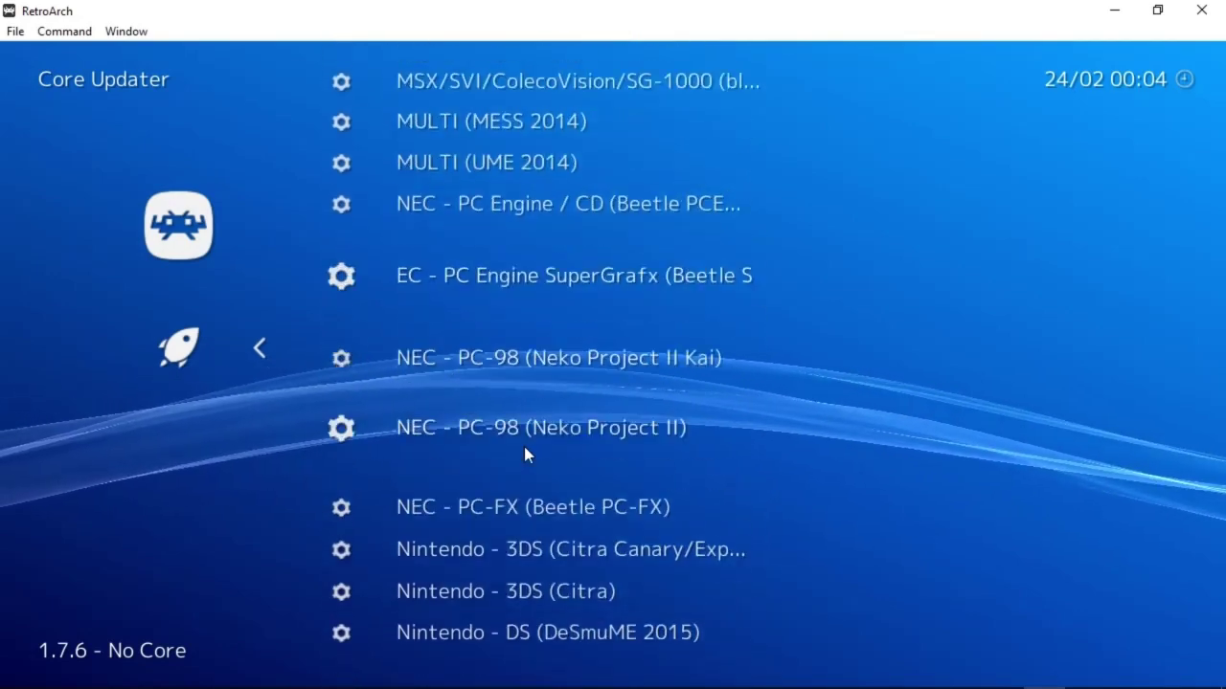
key("Up")
key("Up")
key("Up")
key("Up")
key("Up")
key("Up")
key("Up")
key("Up")
key("Up")
key("Up")
key("Up")
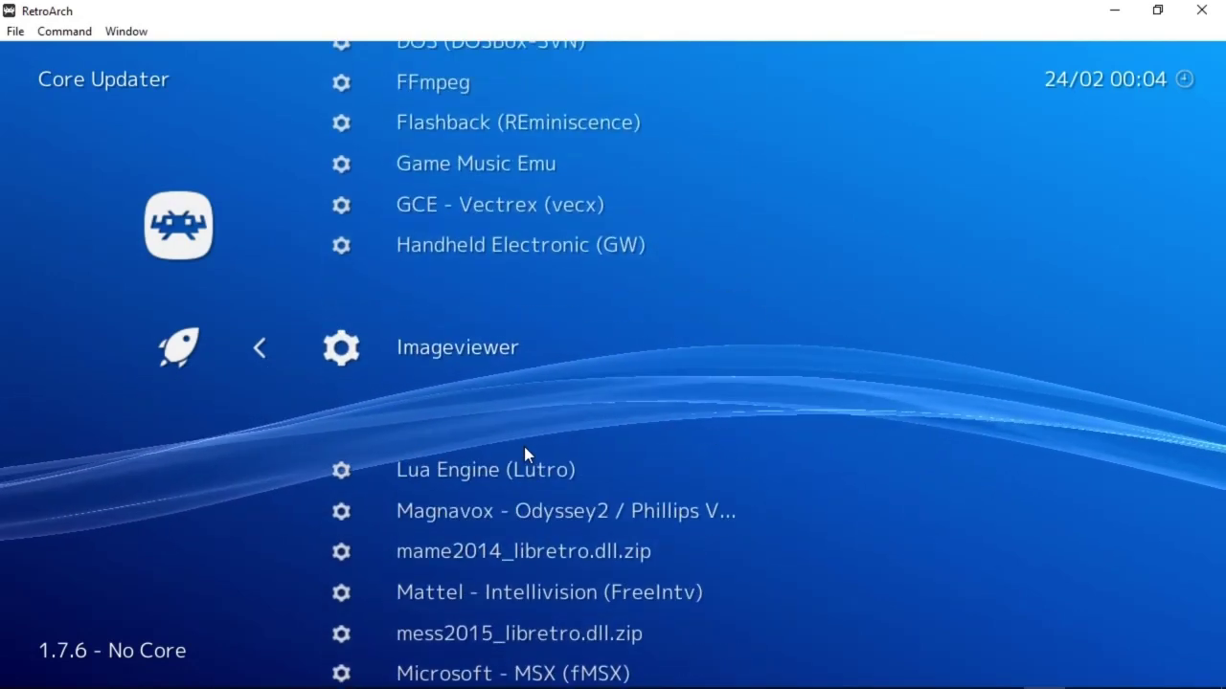
key("Up")
key("Up")
key("Up")
key("Up")
key("Up")
key("Up")
key("Up")
key("Up")
key("Up")
key("Up")
key("Up")
key("Up")
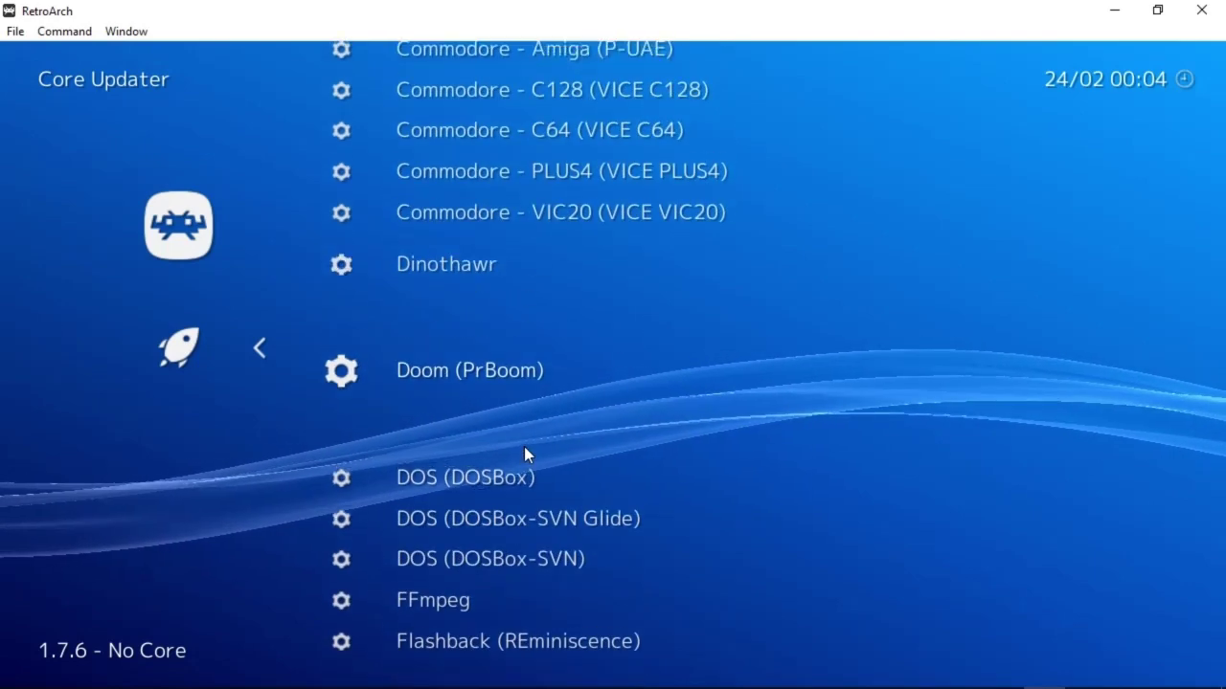
key("Up")
key("Up")
key("Up")
key("Up")
key("Up")
key("Up")
key("Up")
key("Up")
key("Up")
key("Up")
key("Up")
key("Up")
key("Up")
key("Up")
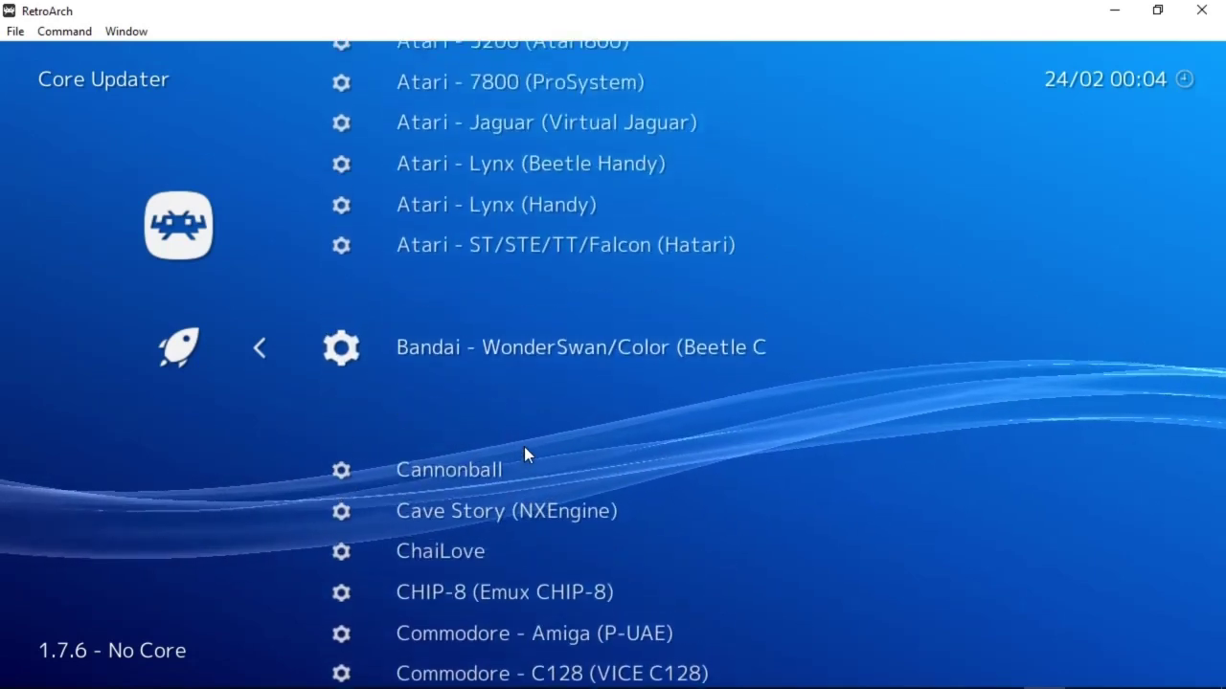
key("Up")
key("Up")
key("Up")
key("Up")
key("Up")
key("Up")
key("Up")
key("Up")
key("Up")
key("Up")
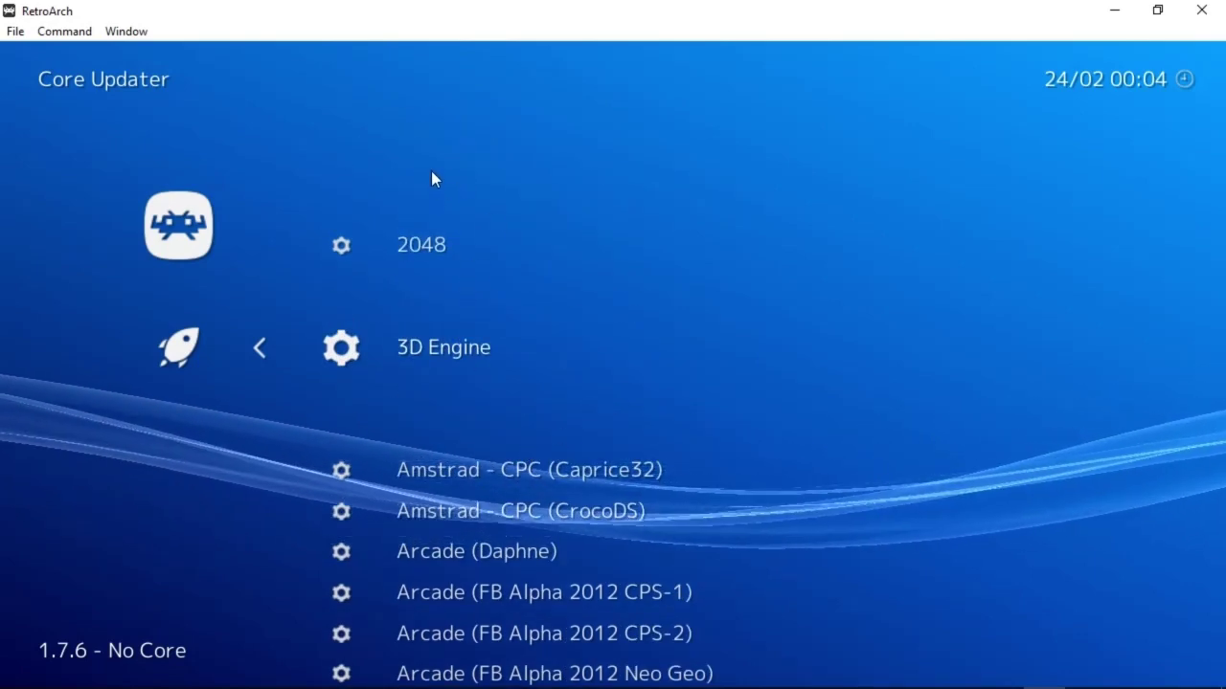
key("BackSpace")
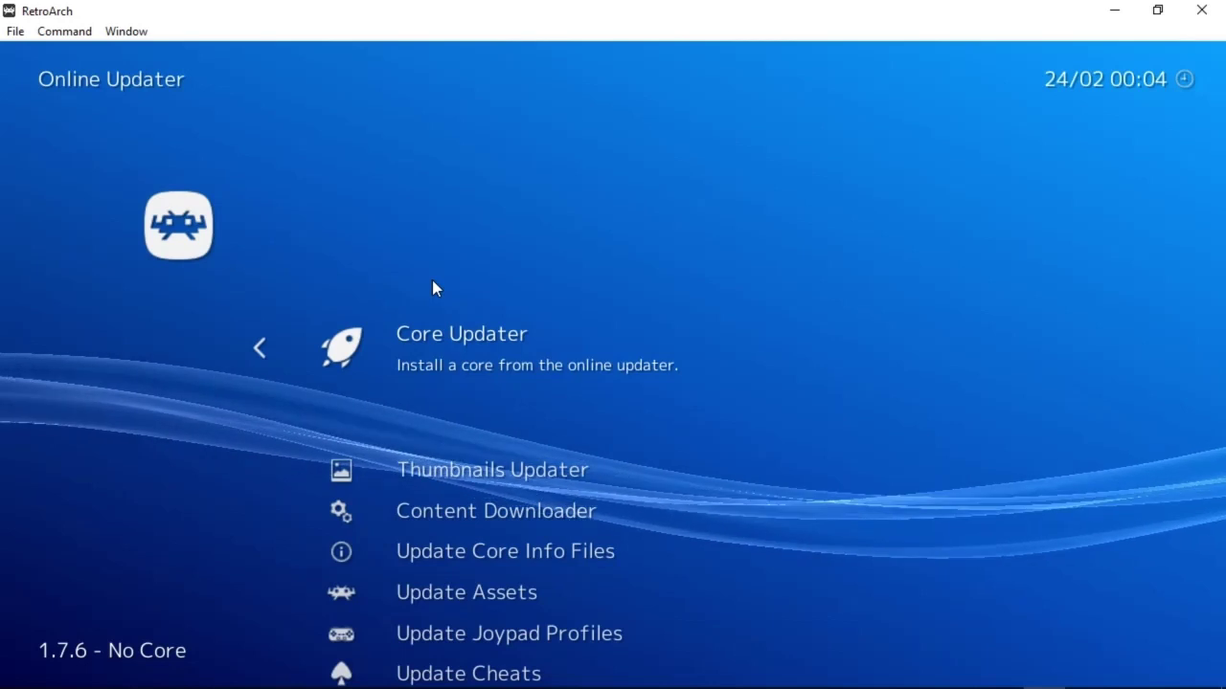
Run Update Cheats and Update Databases from the Online Updater options to download both packages
key("Down")
key("Down")
key("Down")
key("Down")
key("Down")
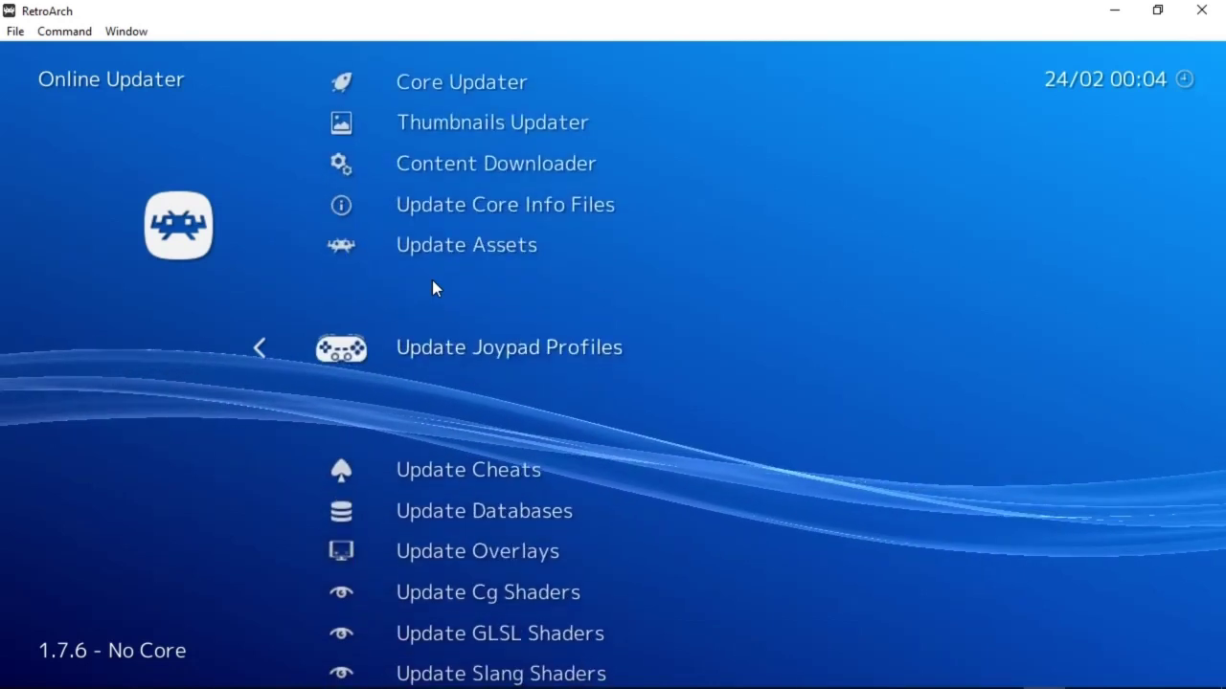
key("Down")
key("Down")
key("Up")
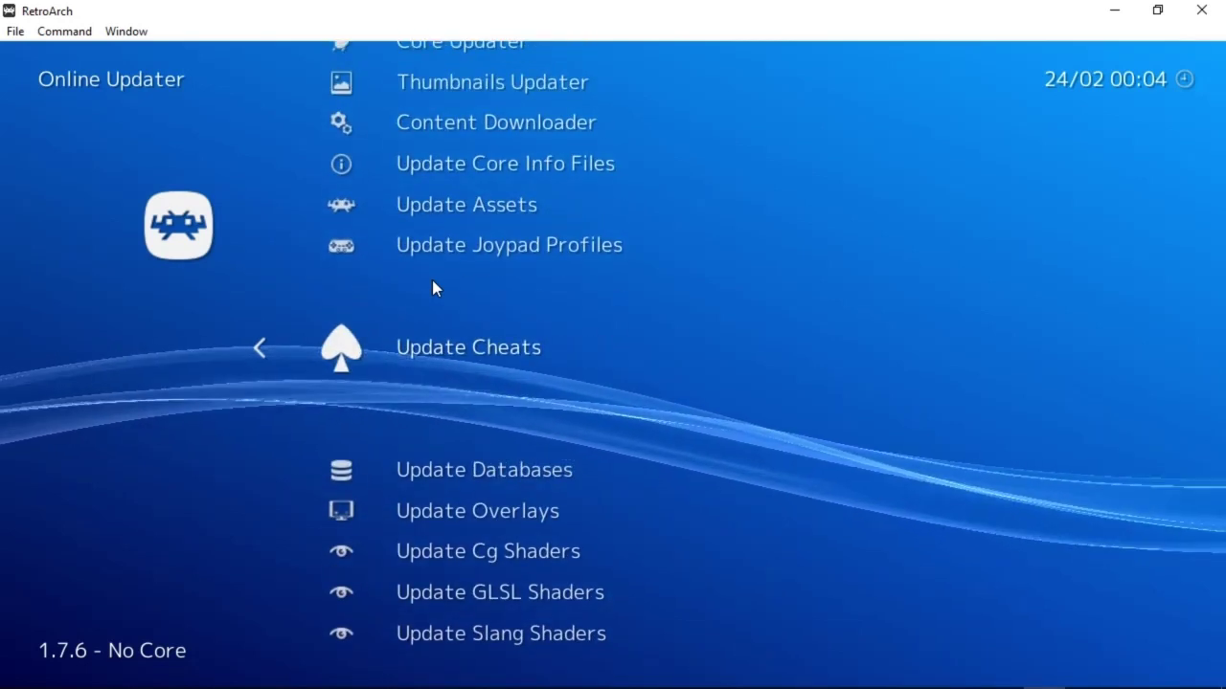
key("Return")
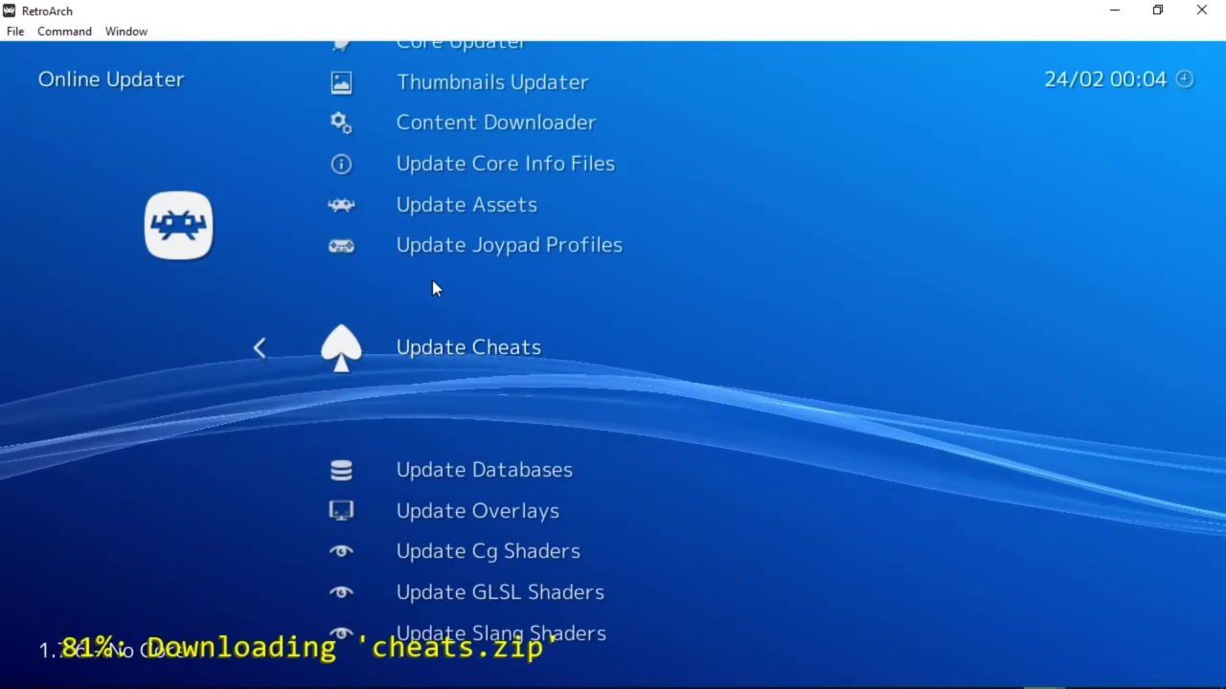
key("Down")
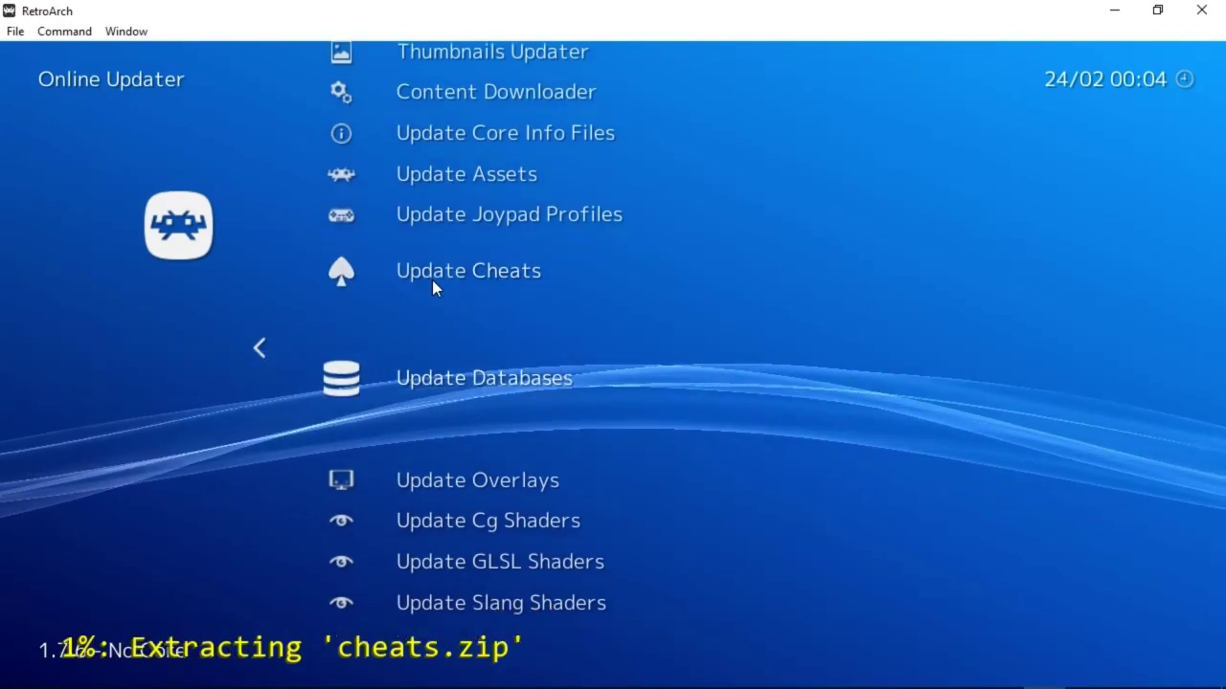
key("Return")
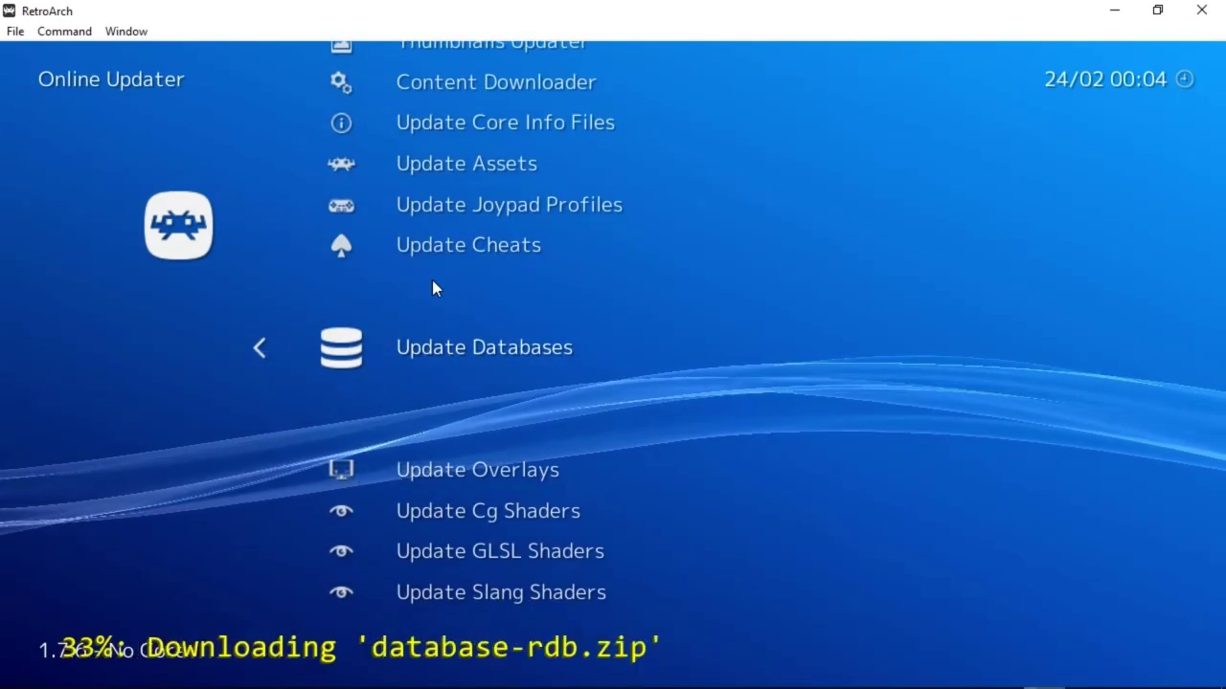
Look over the updater options from Update Overlays back up to Content Downloader
key("Down")
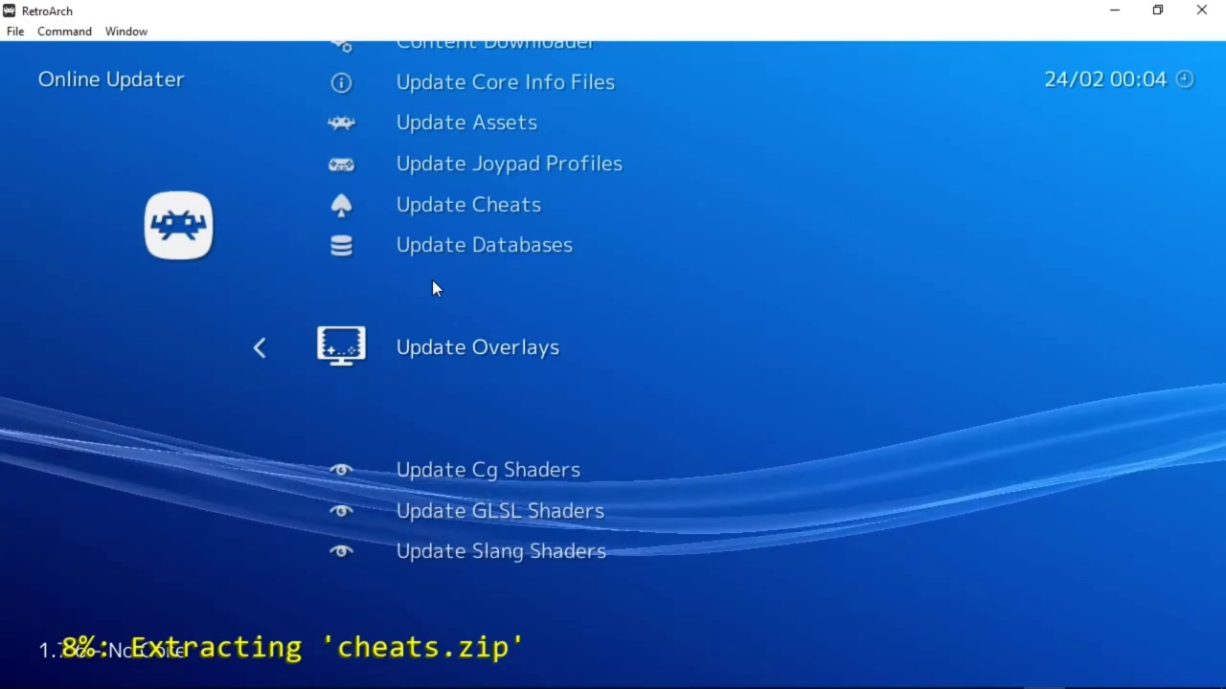
key("Up")
key("Up")
key("Up")
key("Up")
key("Up")
key("Up")
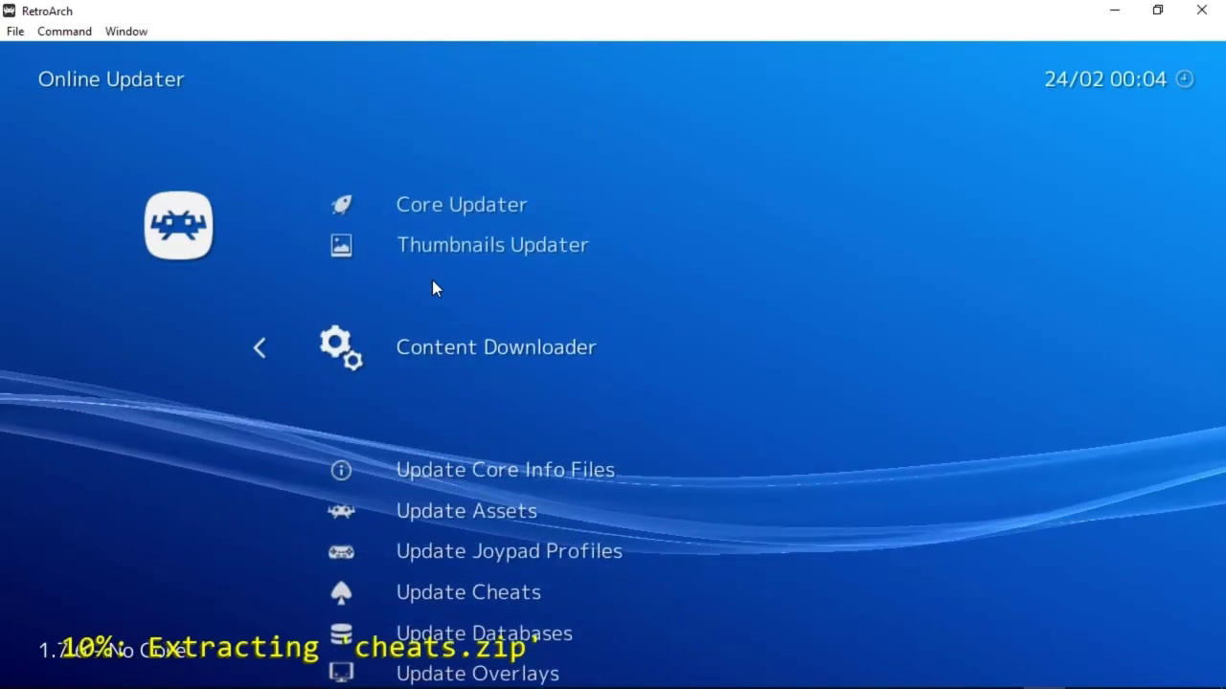
Run Update GLSL Shaders from the shader entries near the end of the updater options
key("Down")
key("Down")
key("Down")
key("Down")
key("Down")
key("Down")
key("Down")
key("Down")
key("Down")
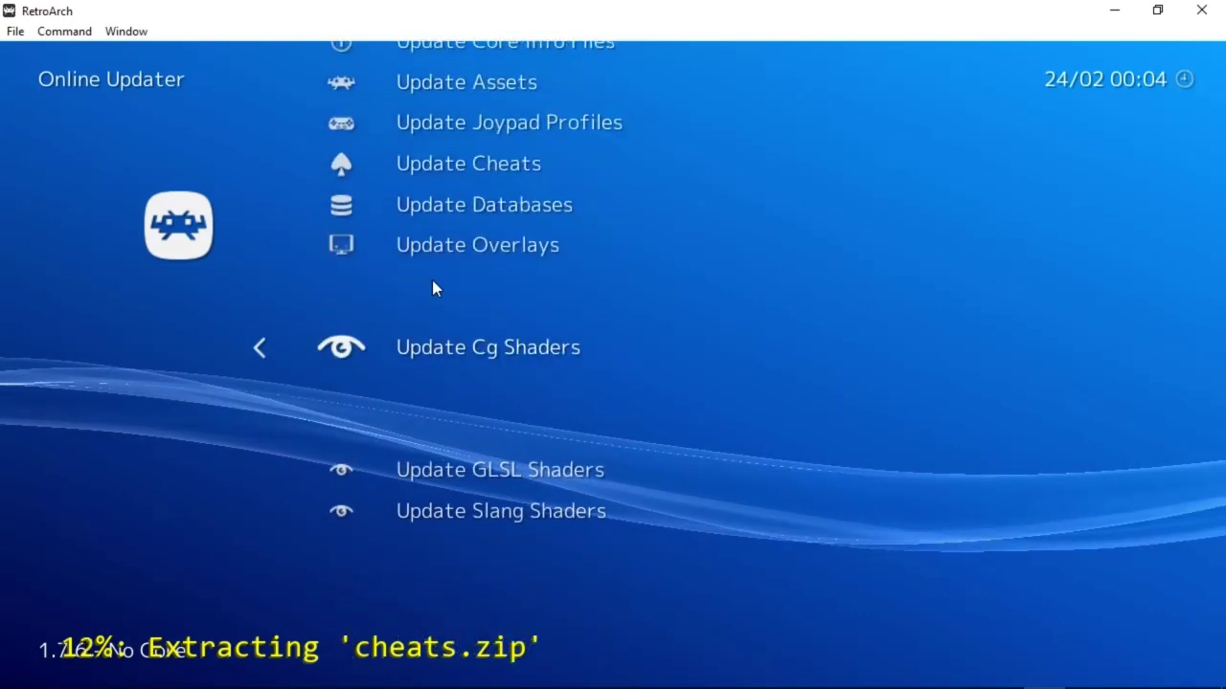
key("Up")
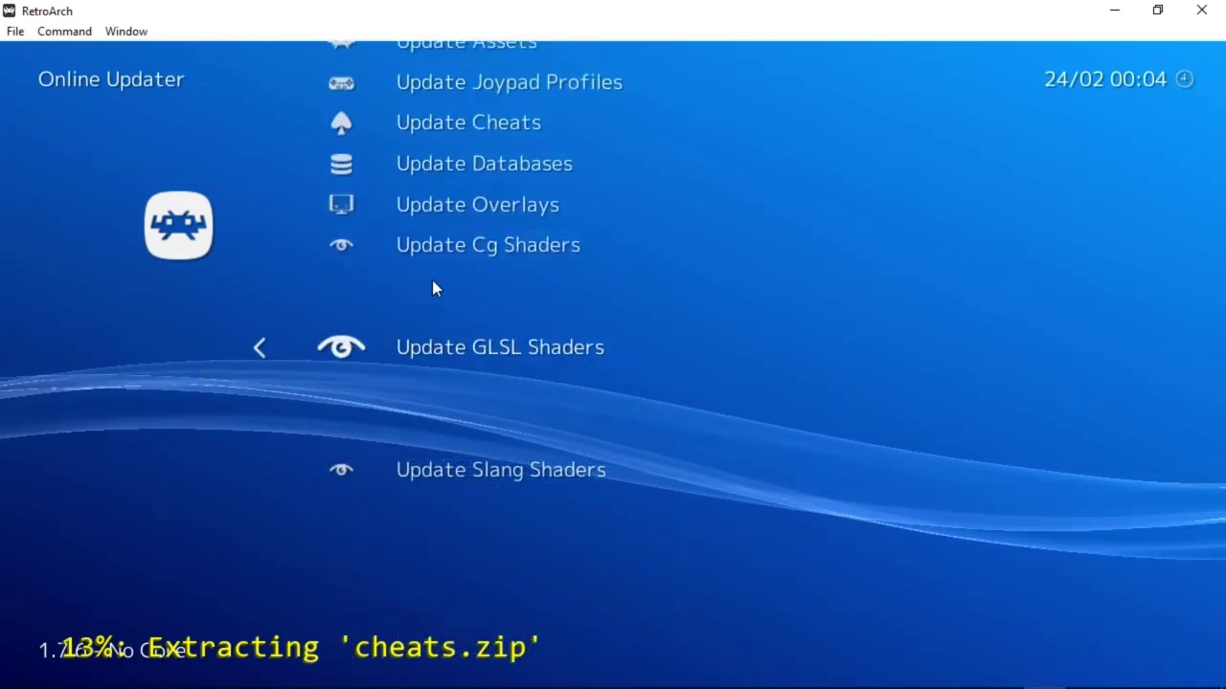
key("Return")
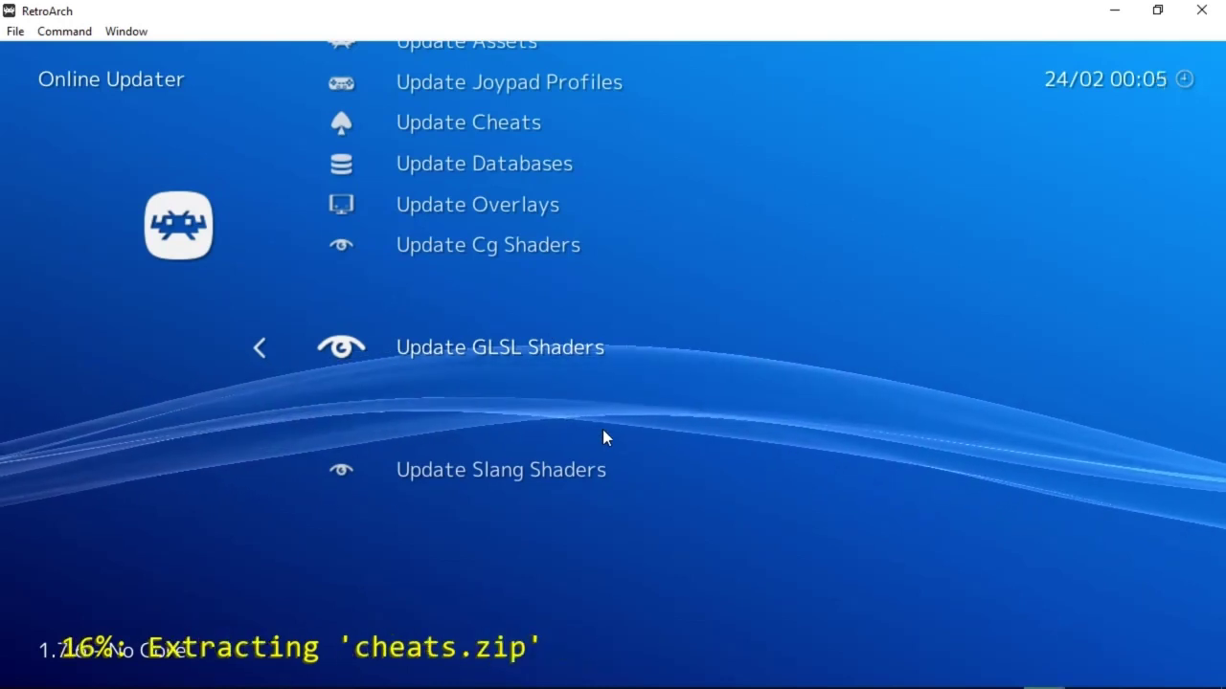
Go back up the updater options from Update GLSL Shaders, past Update Cg Shaders and Update Overlays
key("Up")
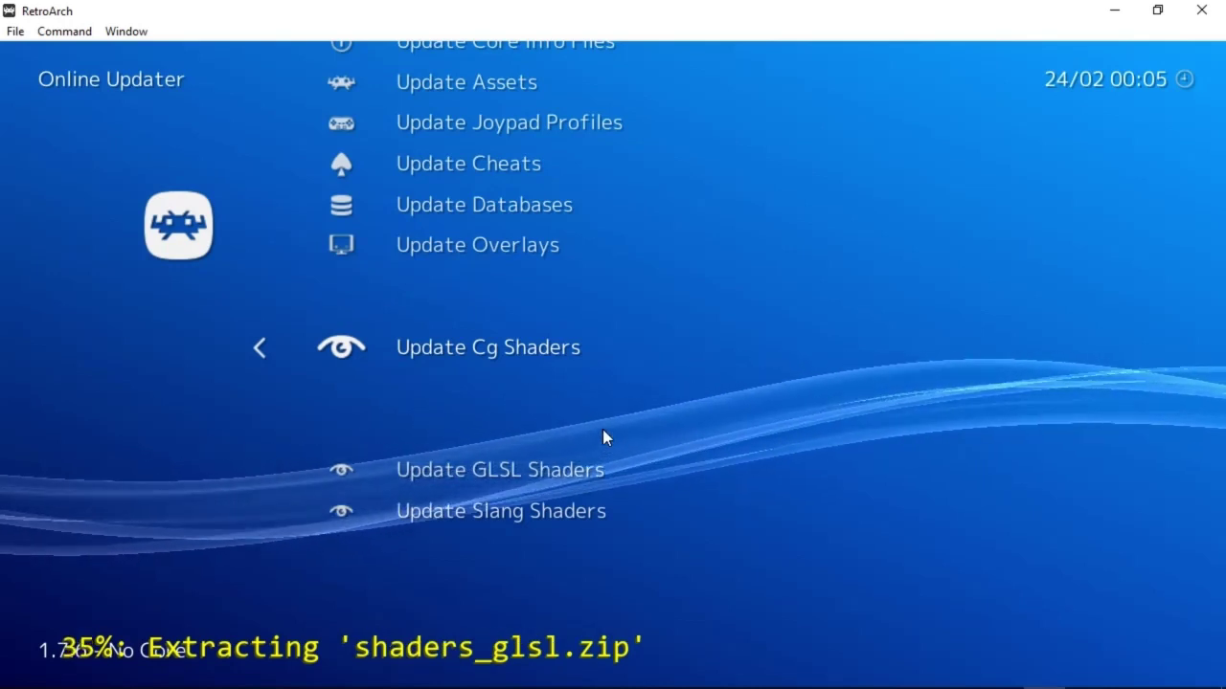
key("Up")
key("Up")
key("Up")
key("Up")
key("Up")
key("Up")
key("Up")
key("Up")
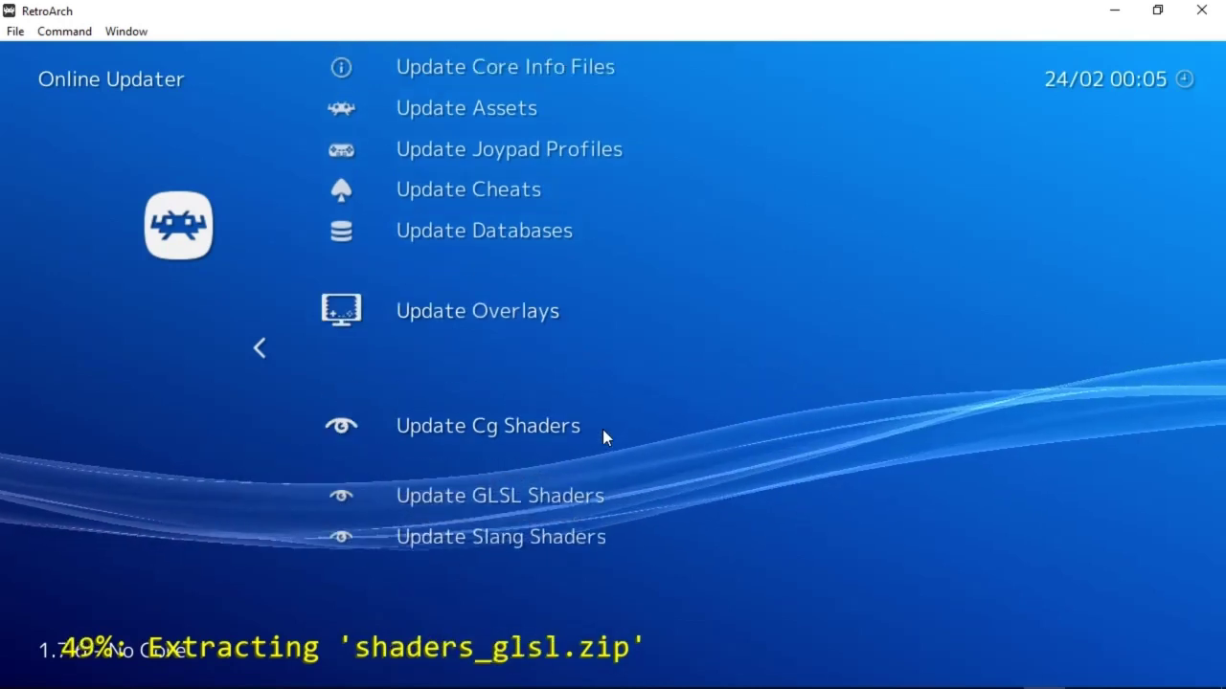